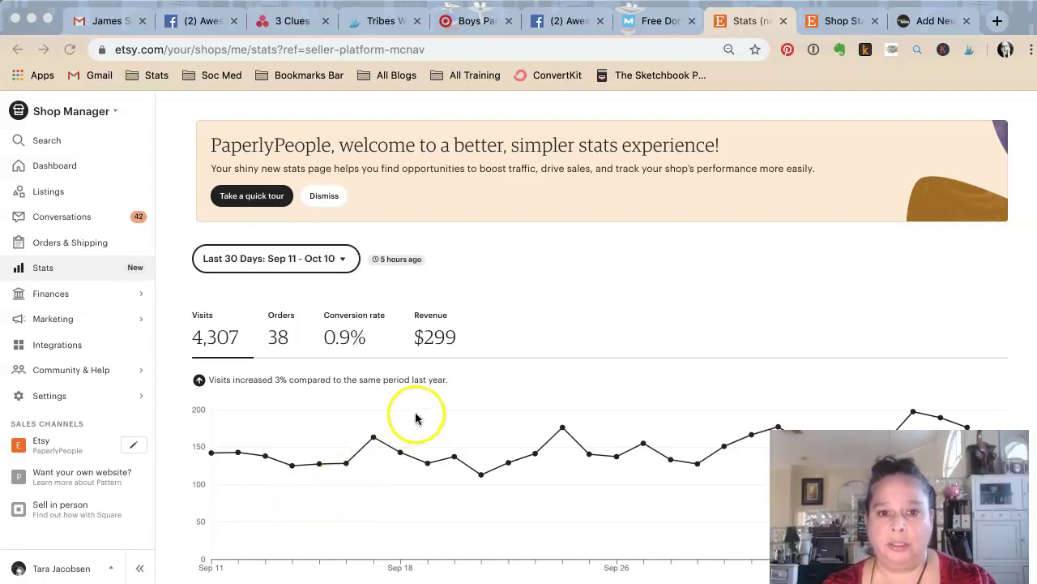
# Show the shop stats for all time and inspect the 2019 visits on the chart.
pyautogui.click(310, 261)
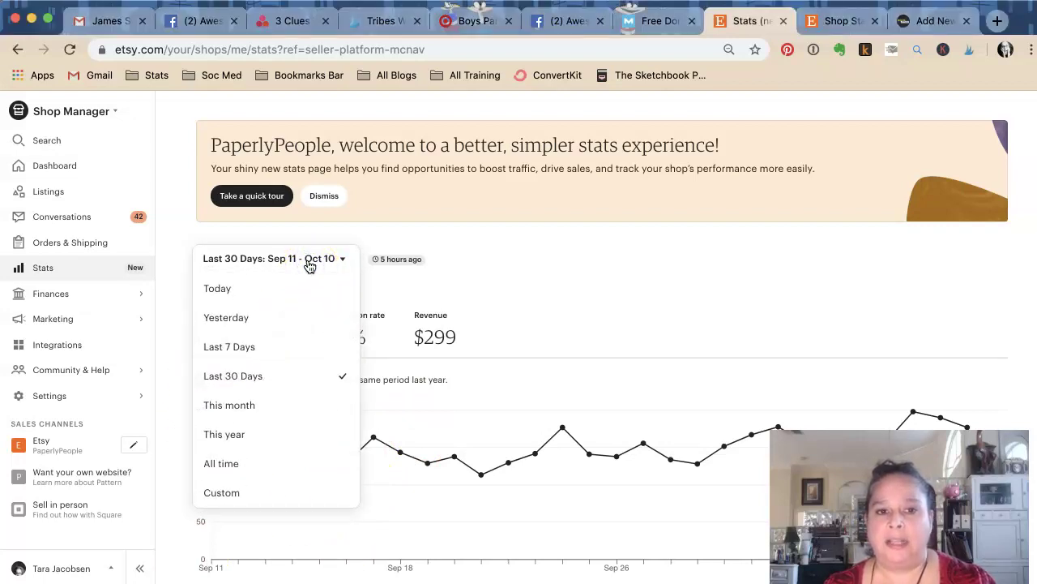
pyautogui.click(242, 465)
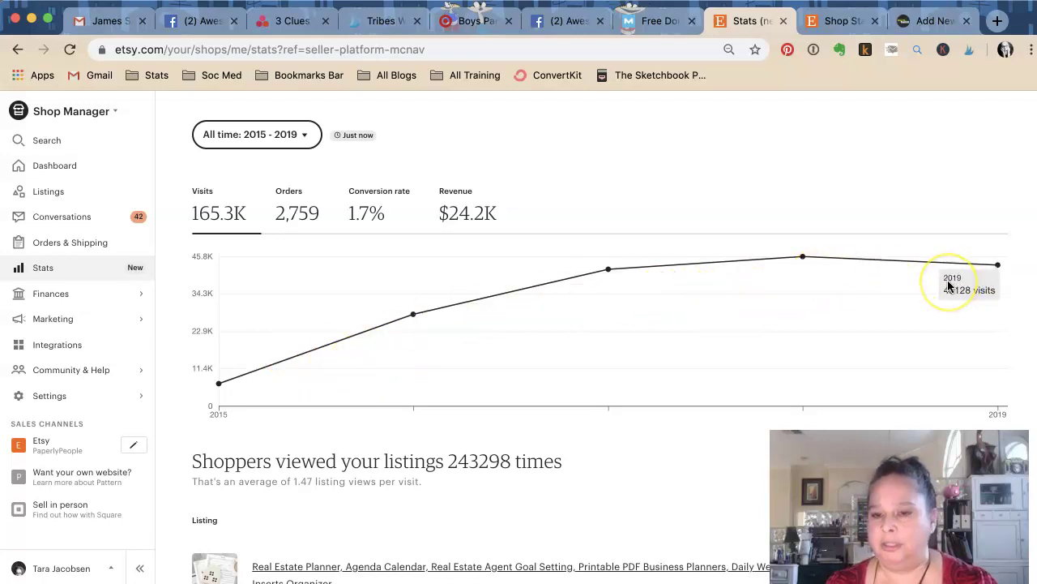
pyautogui.click(1004, 272)
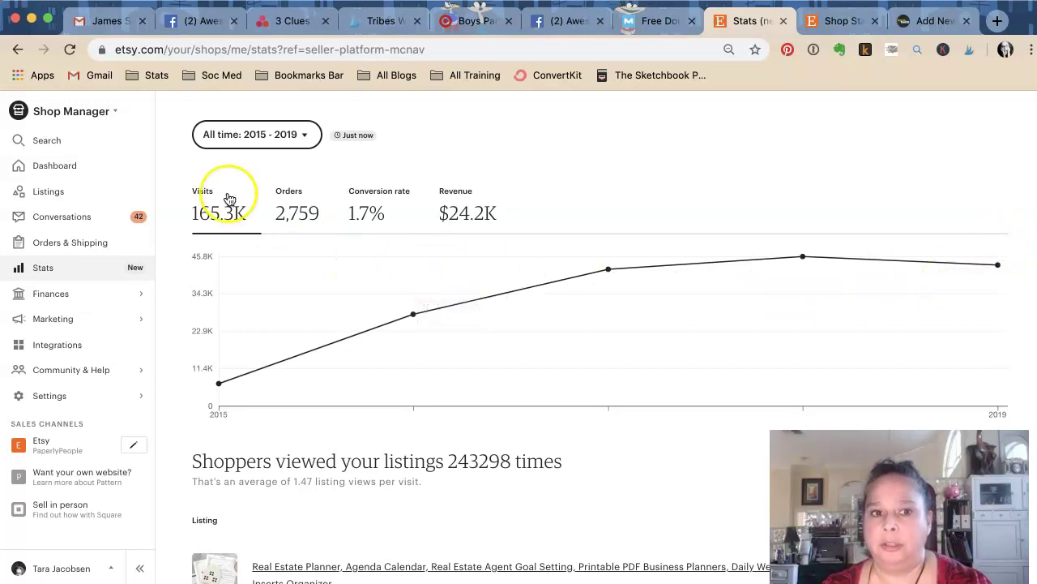
# Start a custom date range for the stats, from 10/09/2019 to 10/10/2019.
pyautogui.click(257, 141)
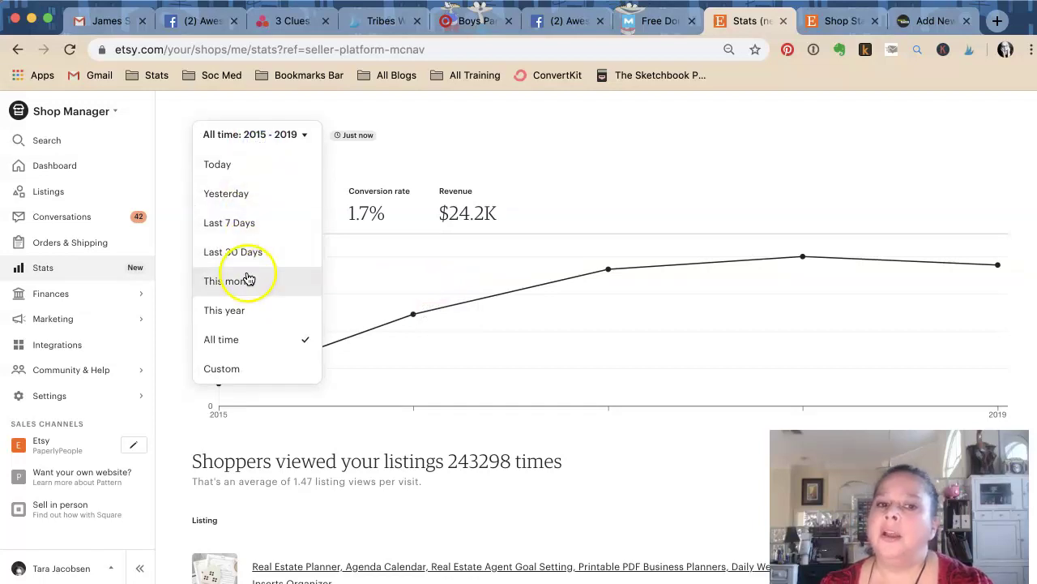
pyautogui.click(268, 339)
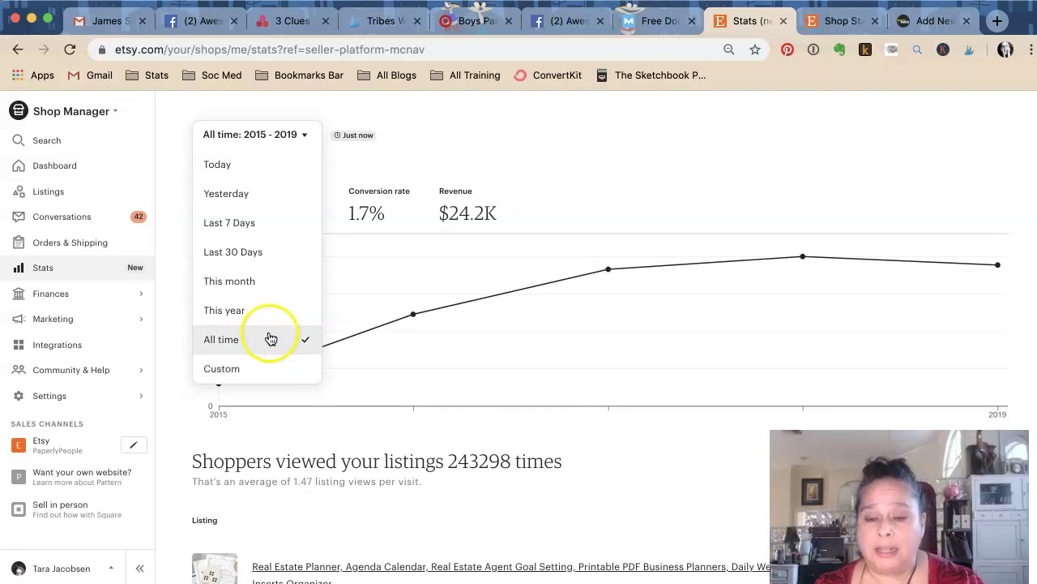
pyautogui.click(277, 347)
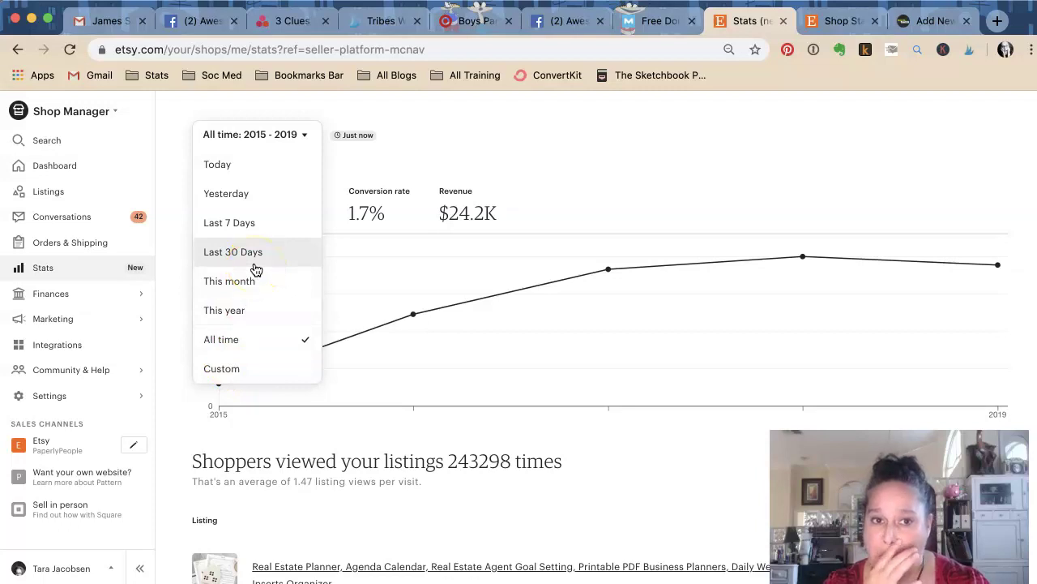
pyautogui.click(244, 364)
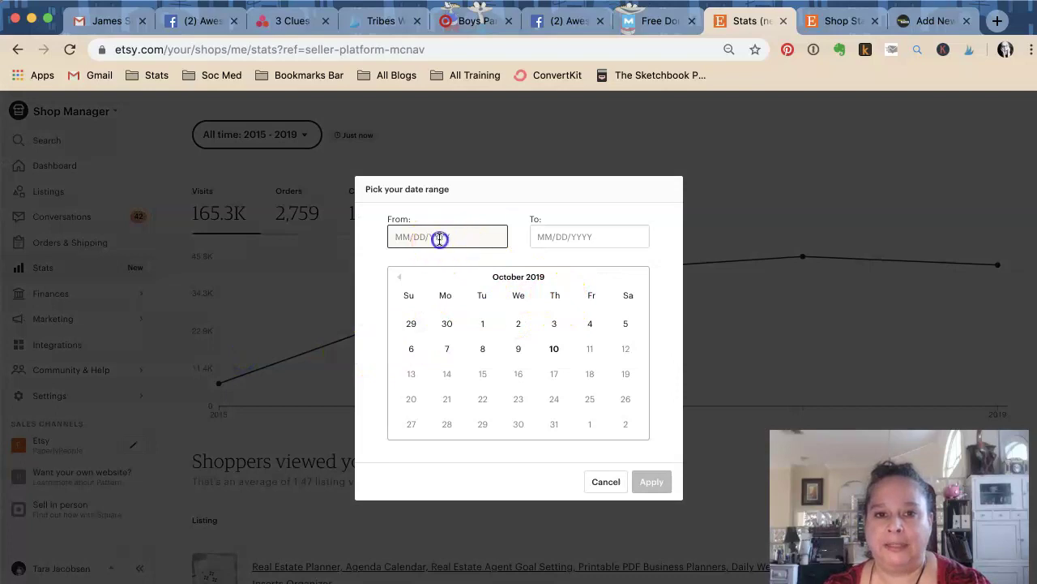
pyautogui.click(555, 349)
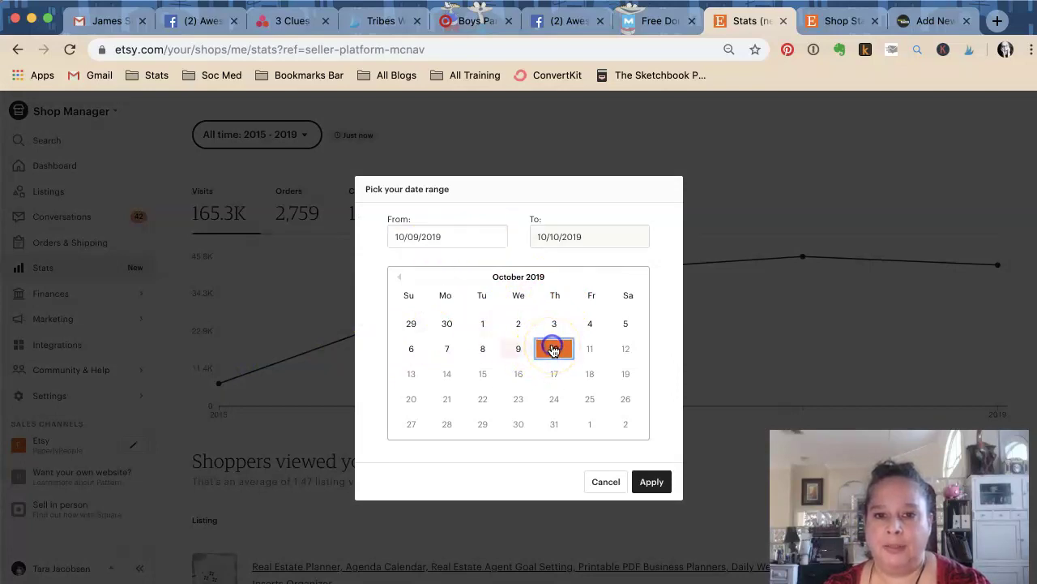
# Change the end date of the custom range to 07/11/2019.
pyautogui.click(558, 237)
pyautogui.click(537, 235)
pyautogui.doubleClick(531, 235)
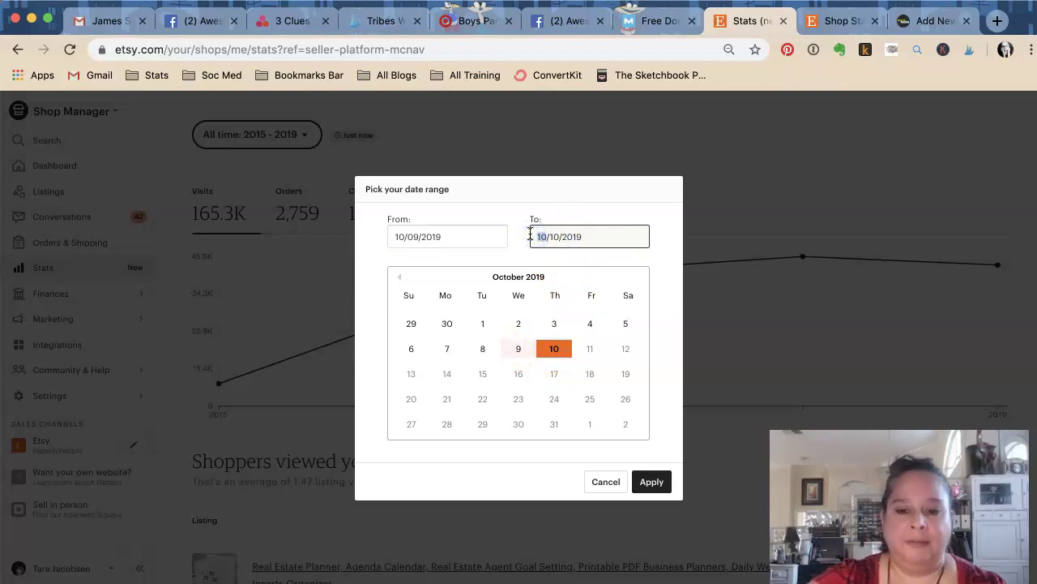
pyautogui.write('7')
pyautogui.click(538, 235)
pyautogui.click(533, 236)
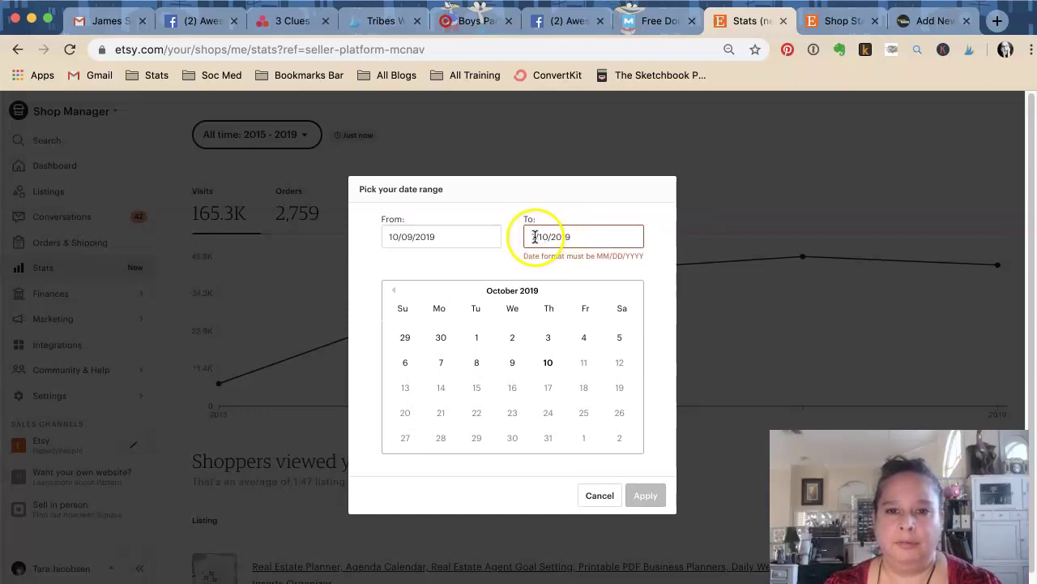
pyautogui.write('07')
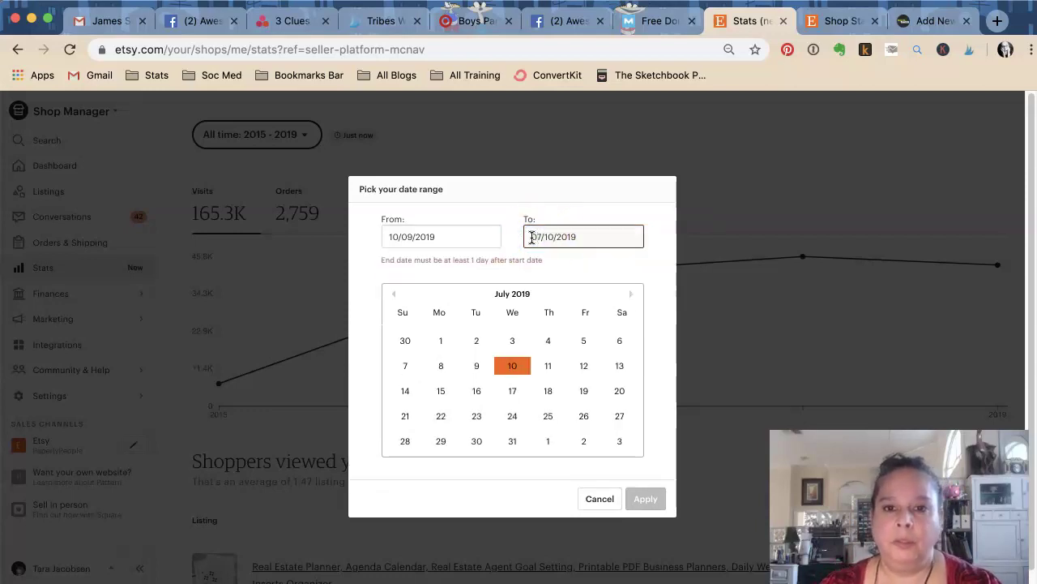
pyautogui.click(553, 235)
pyautogui.press('BackSpace')
pyautogui.press('BackSpace')
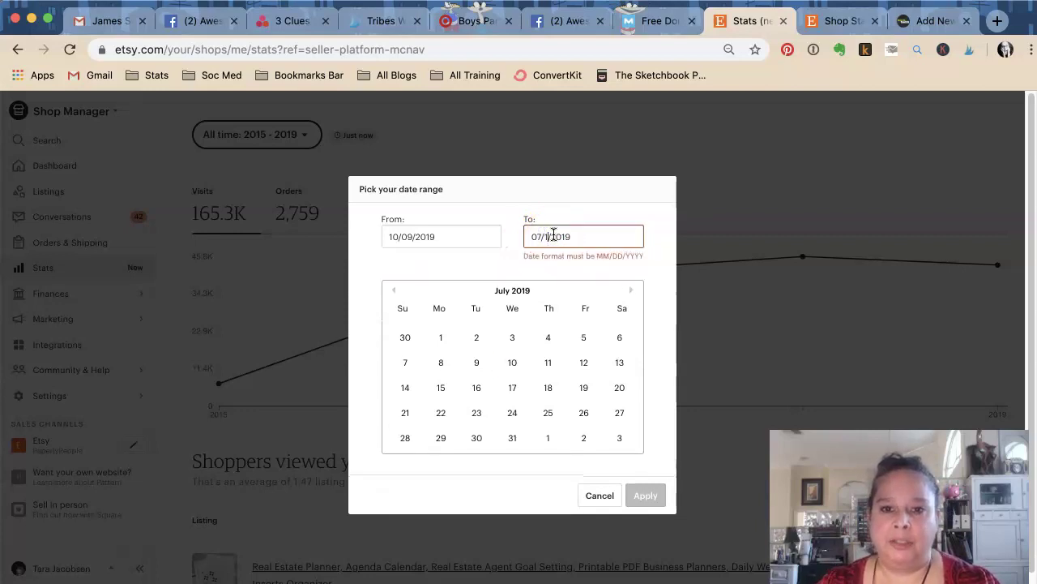
pyautogui.write('1/')
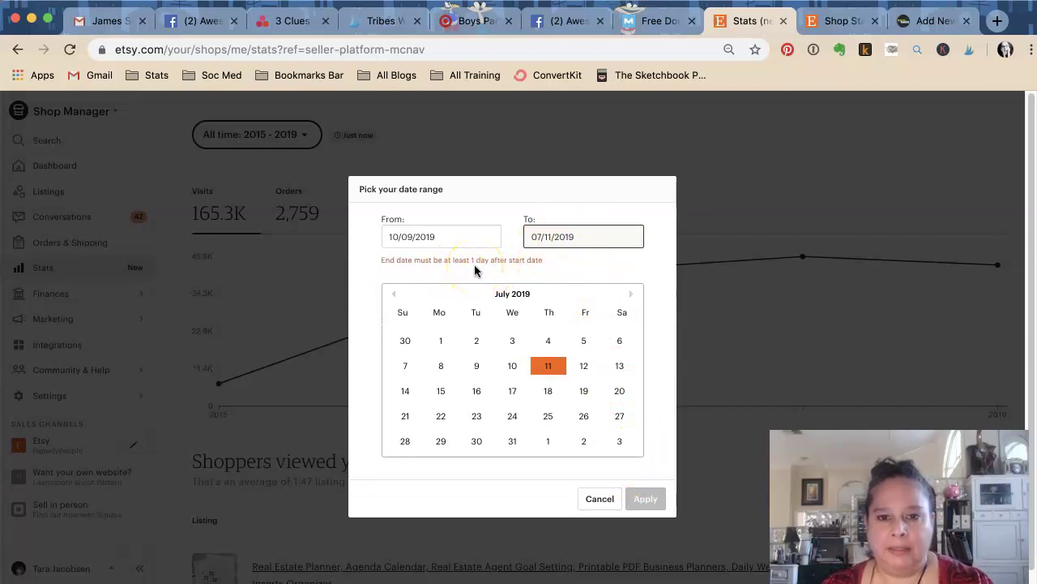
# Move the 07/11/2019 date from the range's end to its start and apply the range with 10/09/2019 as end date.
pyautogui.moveTo(576, 235); pyautogui.dragTo(509, 236)
pyautogui.hotkey('ctrl', 'c')
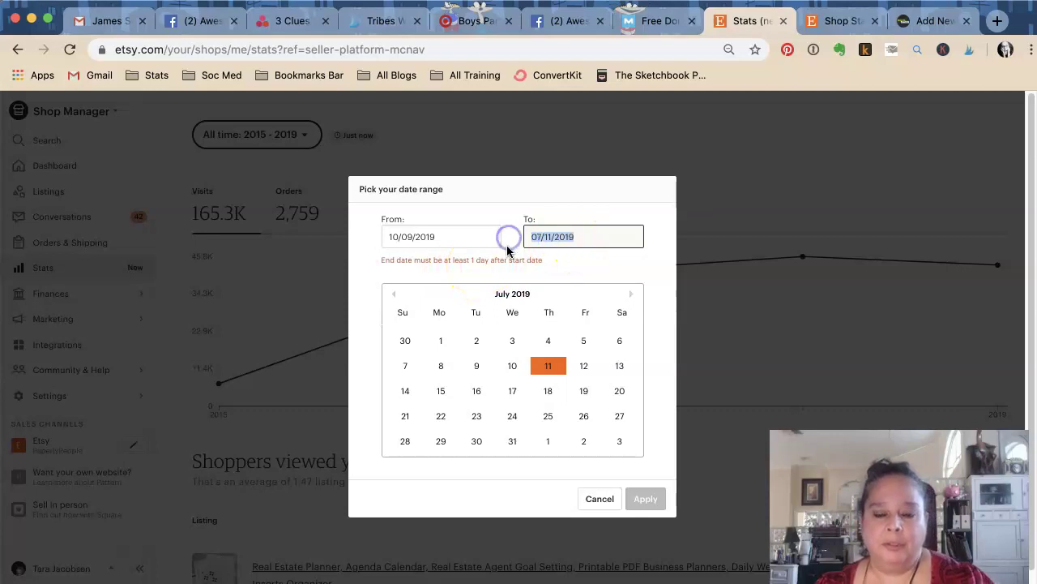
pyautogui.press('BackSpace')
pyautogui.click(458, 242)
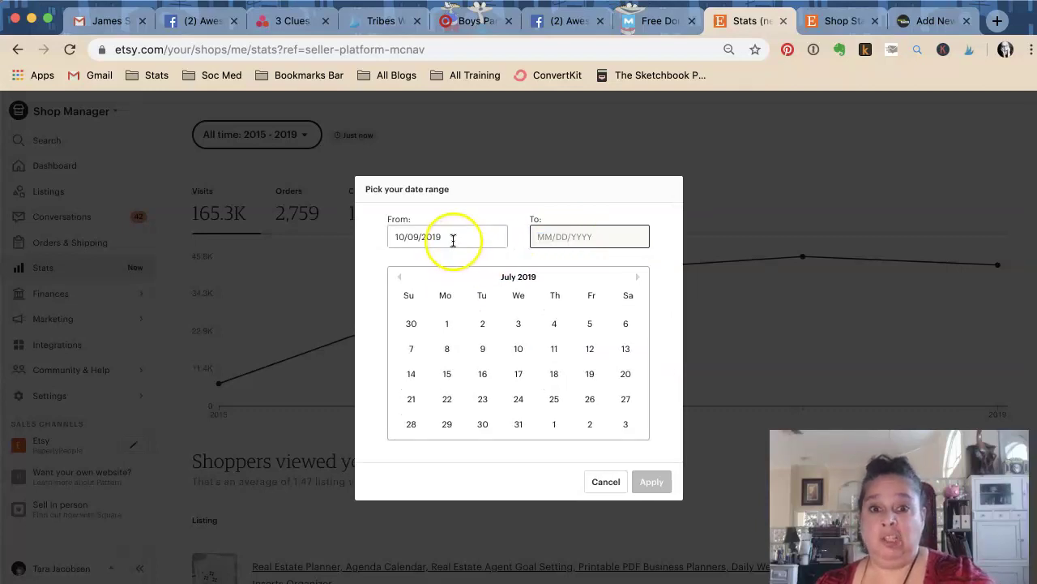
pyautogui.tripleClick(453, 239)
pyautogui.hotkey('ctrl', 'v')
pyautogui.click(576, 234)
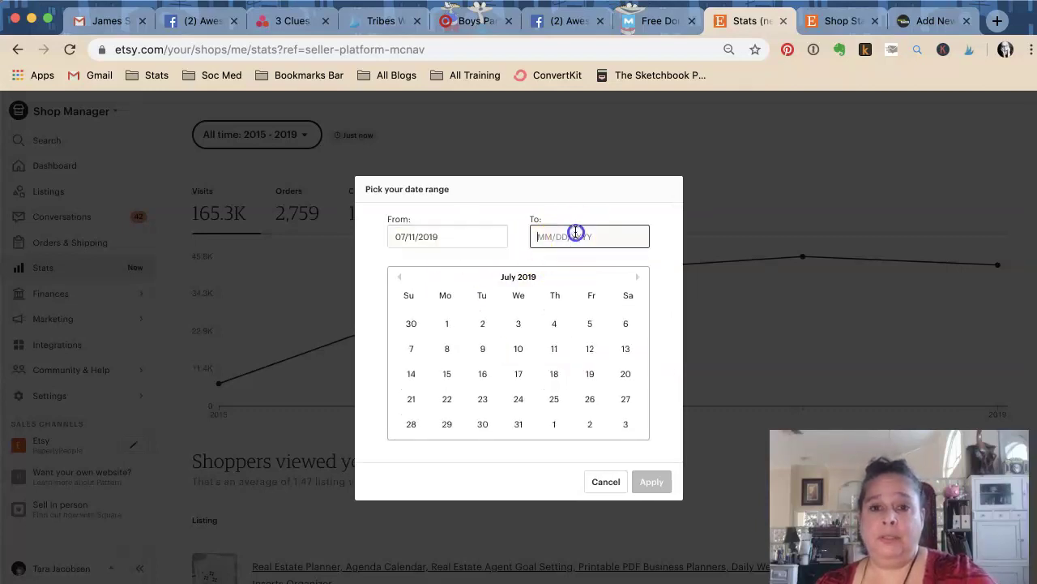
pyautogui.write('10/09/2019')
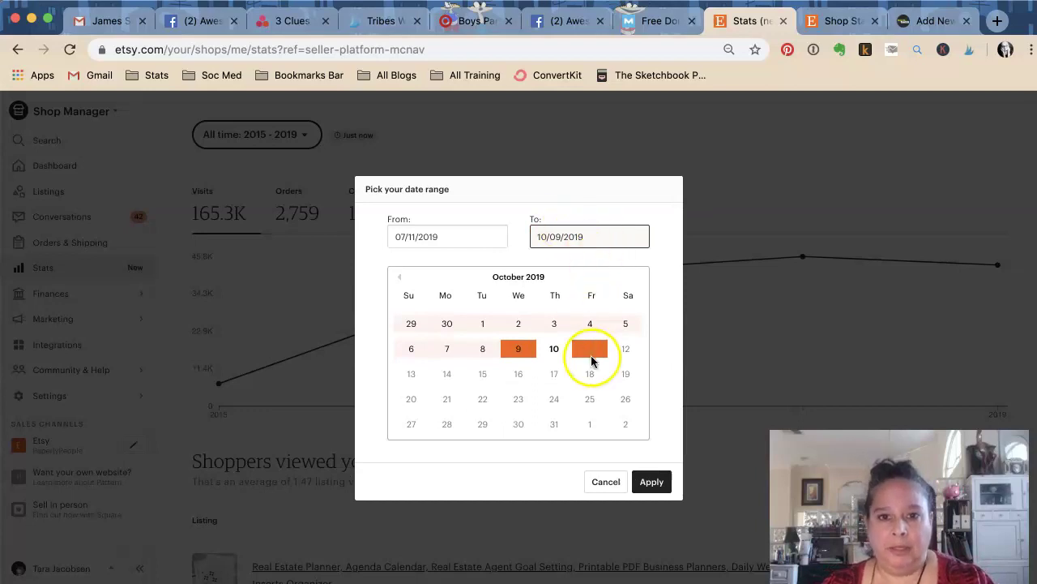
pyautogui.click(645, 478)
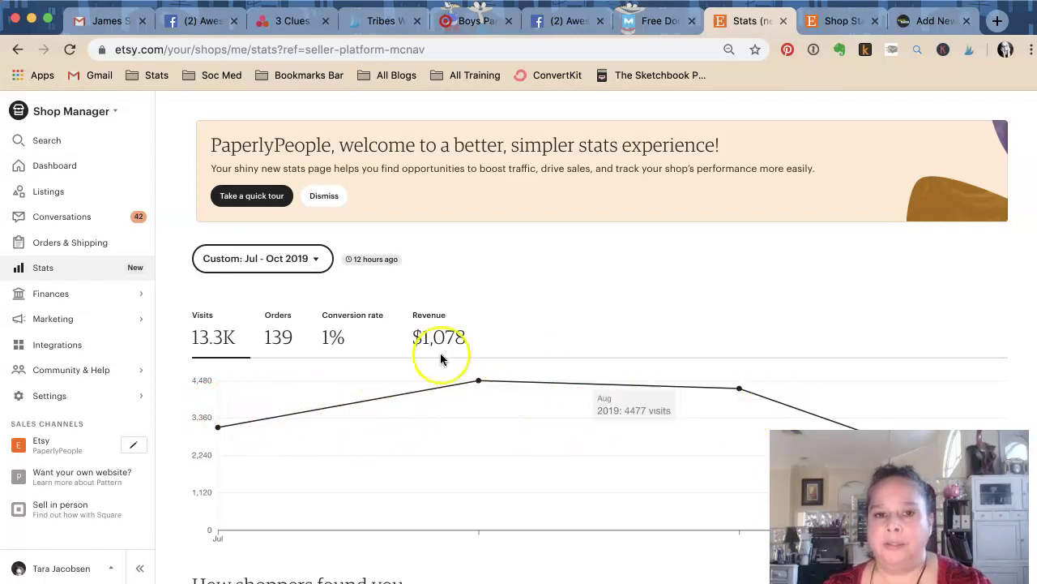
# Set the stats period back to Last 30 Days and examine the visits chart and its year-over-year comparison.
pyautogui.click(266, 258)
pyautogui.click(254, 374)
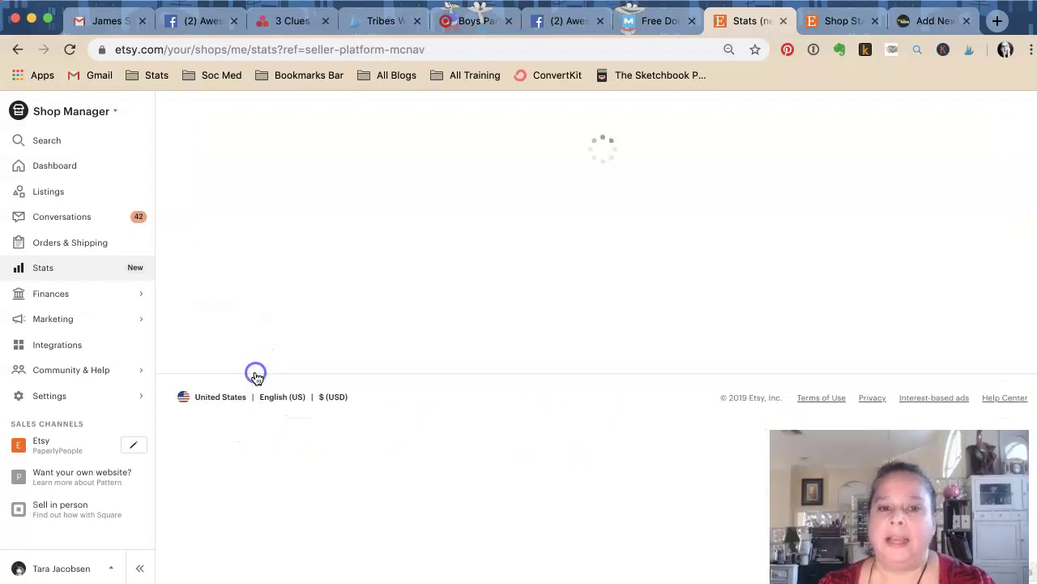
pyautogui.scroll(-1, 292, 329)
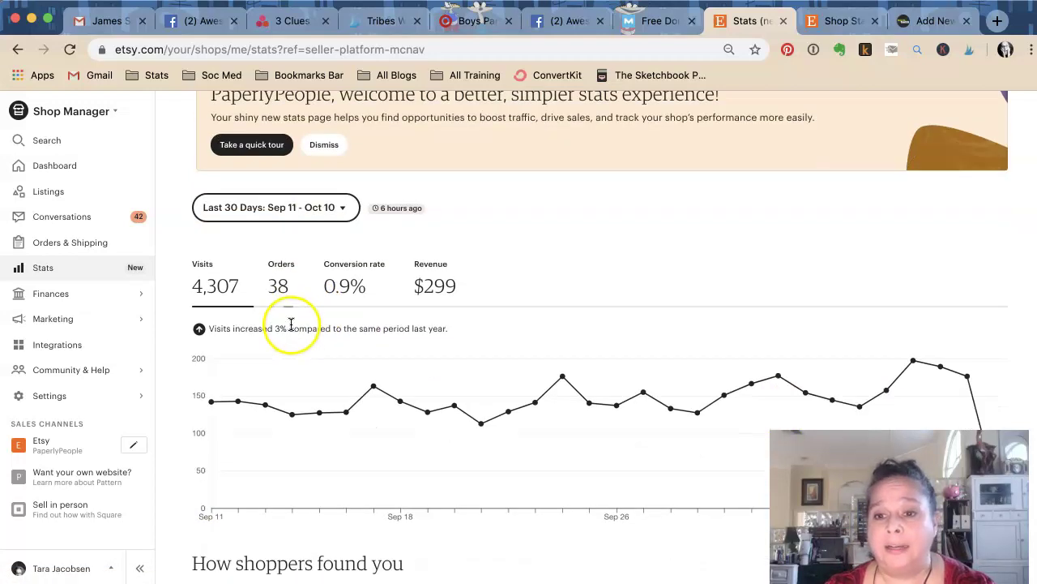
pyautogui.scroll(-1, 287, 324)
pyautogui.scroll(2, 288, 327)
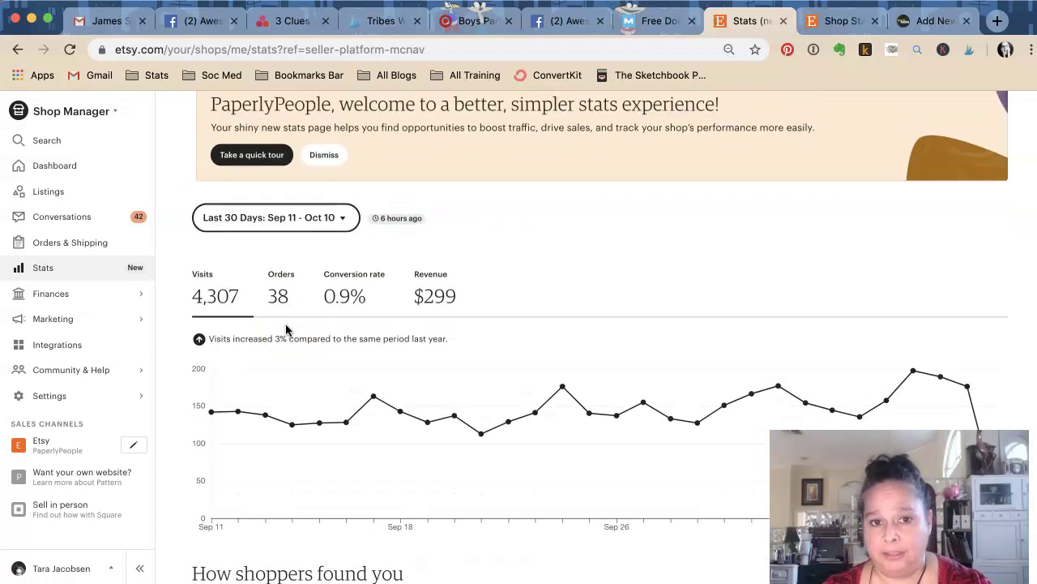
pyautogui.scroll(-2, 225, 329)
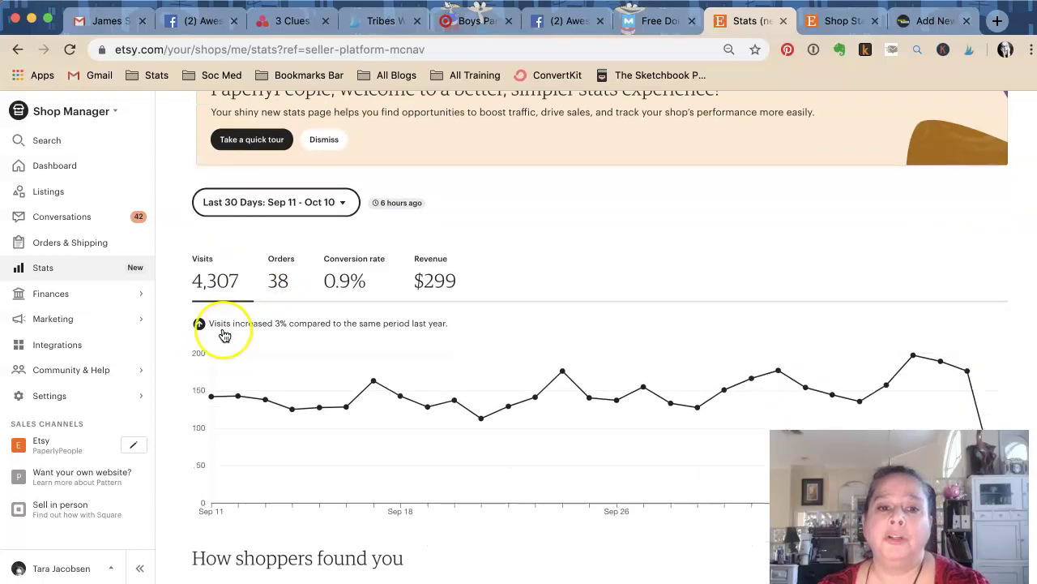
pyautogui.scroll(-1, 224, 335)
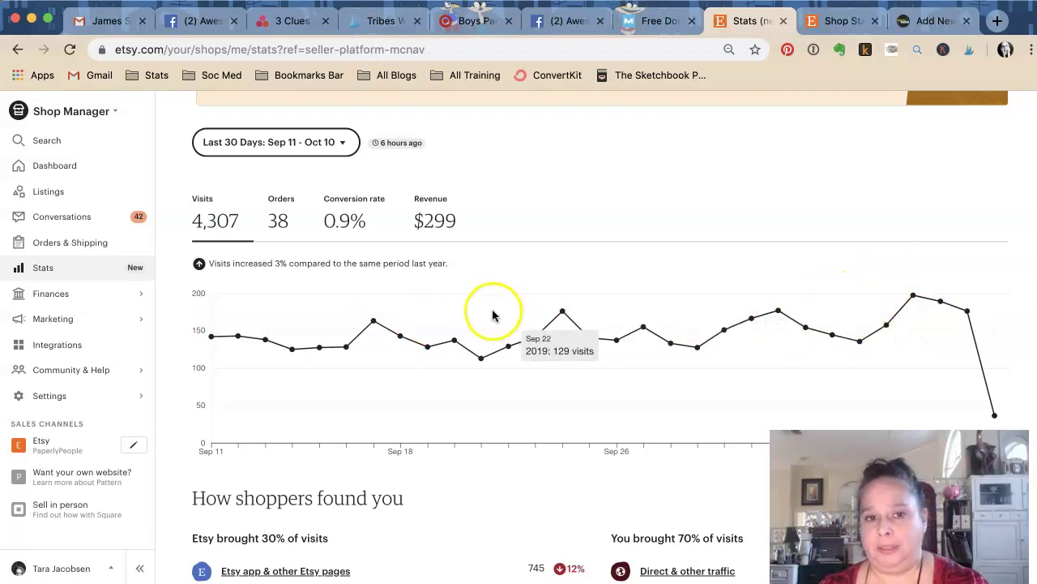
pyautogui.scroll(-1, 344, 259)
pyautogui.scroll(3, 343, 259)
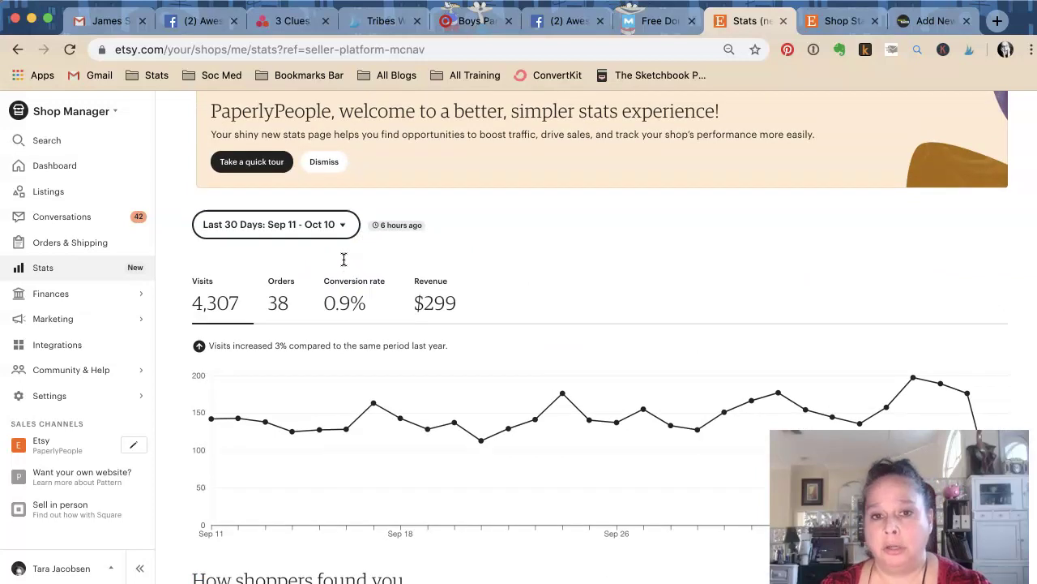
pyautogui.scroll(-4, 344, 258)
pyautogui.scroll(3, 343, 259)
# Display the Orders chart for the last 30 days and examine its comparison with last year.
pyautogui.click(278, 257)
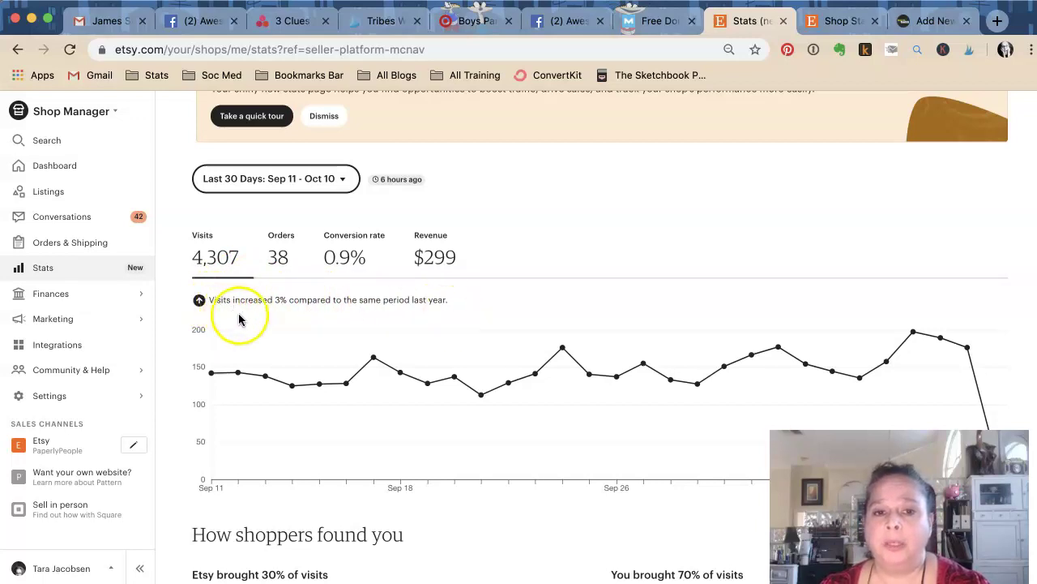
pyautogui.click(276, 270)
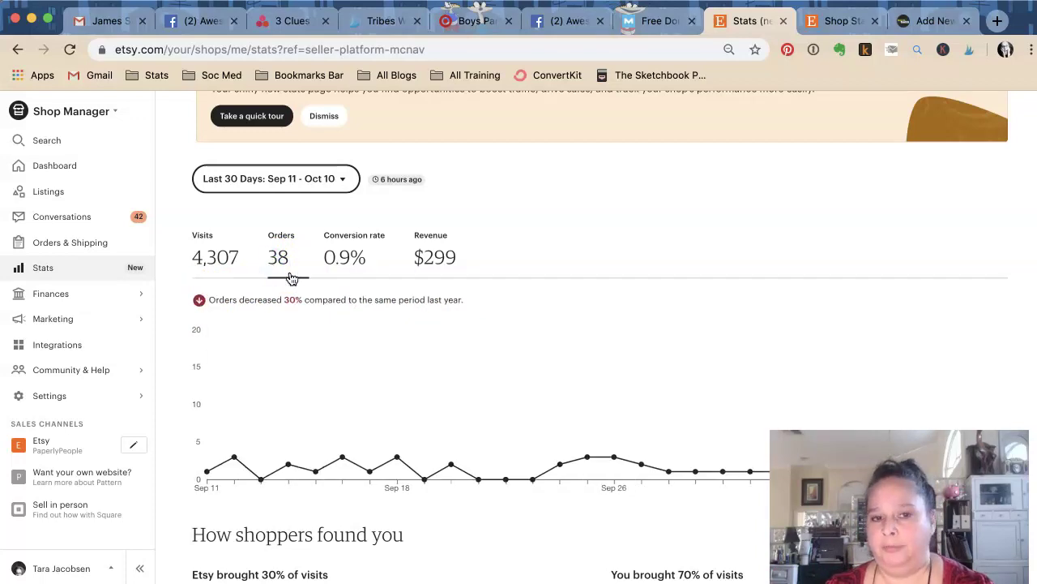
pyautogui.scroll(-2, 299, 280)
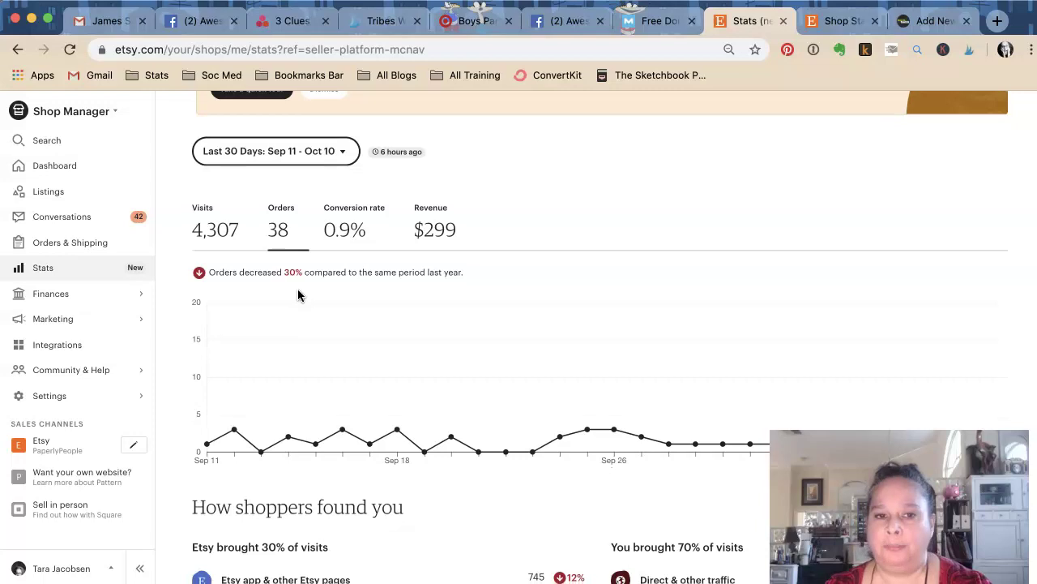
pyautogui.scroll(1, 298, 290)
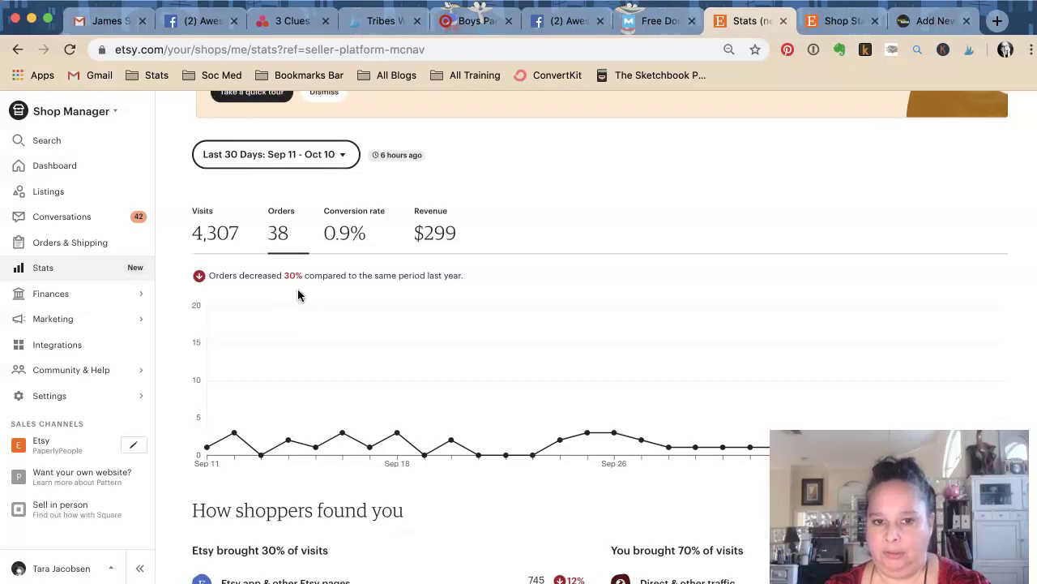
pyautogui.scroll(-4, 298, 295)
pyautogui.scroll(4, 315, 318)
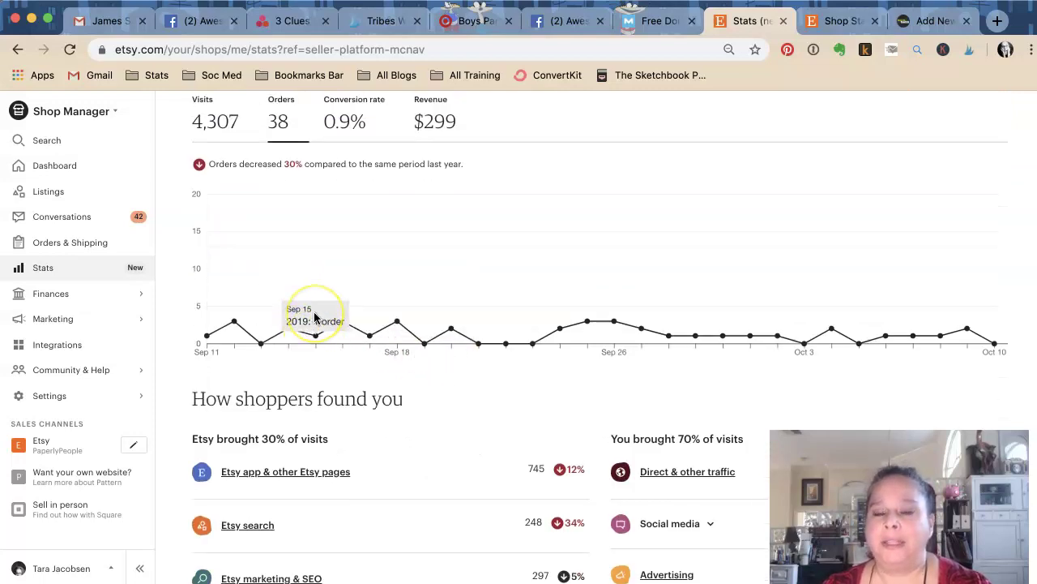
pyautogui.scroll(1, 316, 318)
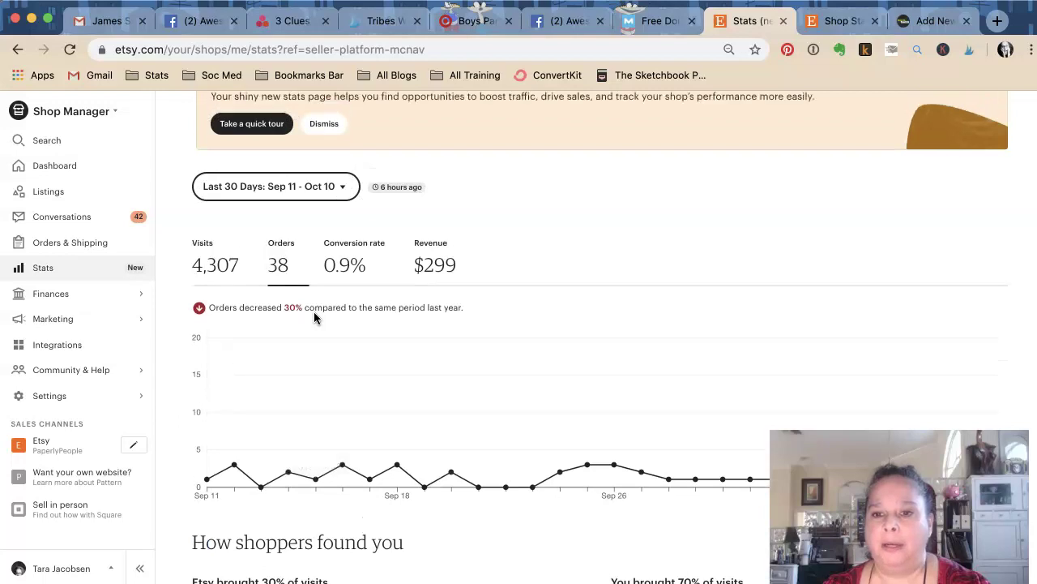
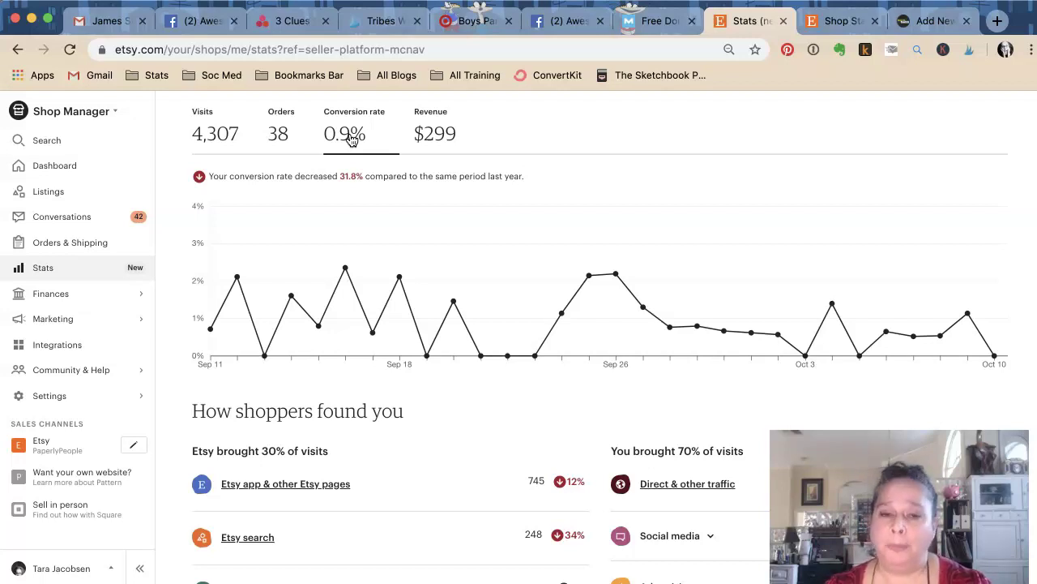
# Display the Revenue chart for the last 30 days and examine its comparison with last year.
pyautogui.click(445, 130)
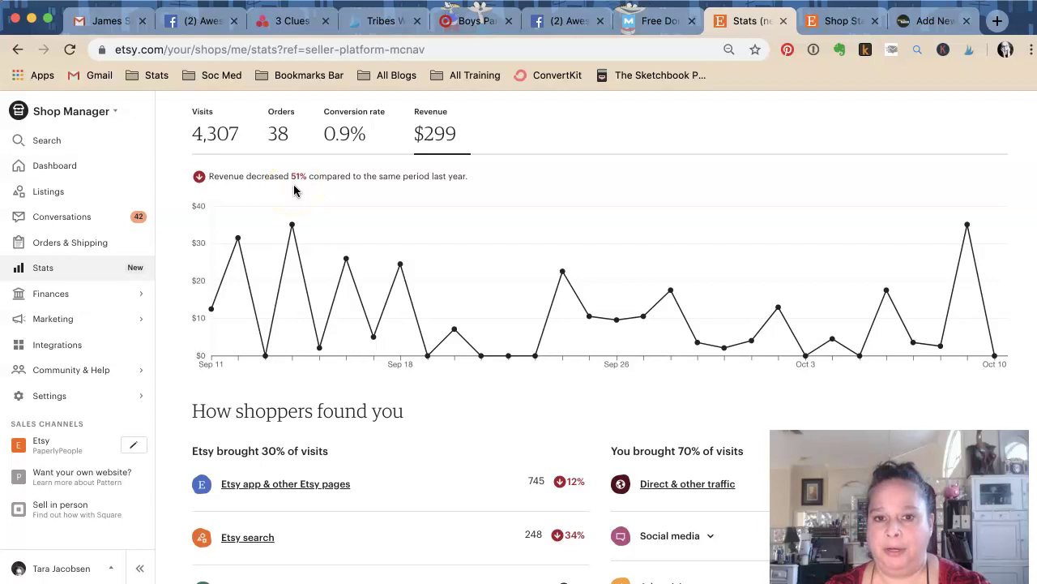
pyautogui.scroll(-1, 294, 191)
pyautogui.scroll(1, 295, 192)
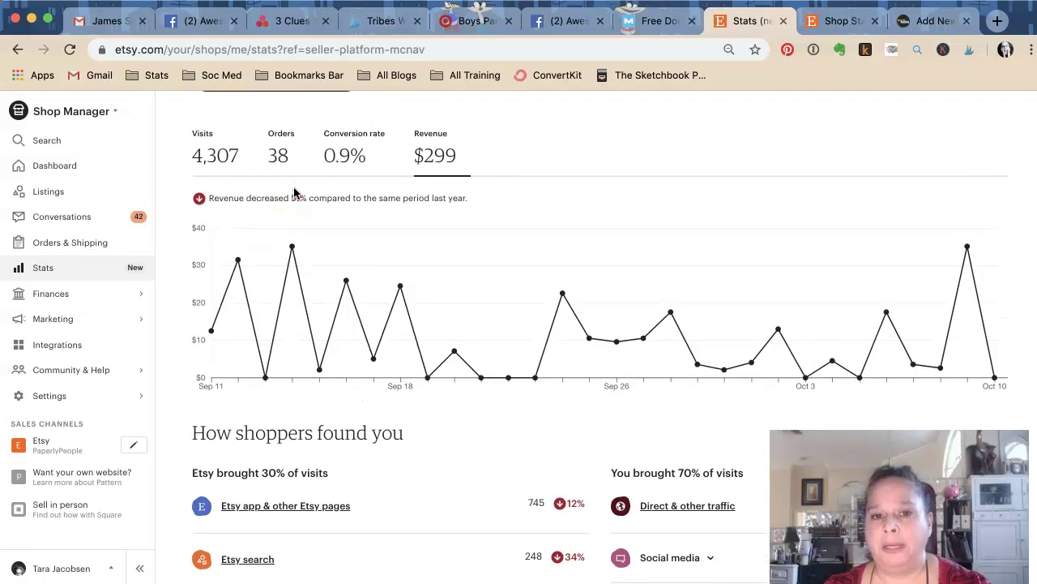
pyautogui.scroll(1, 294, 192)
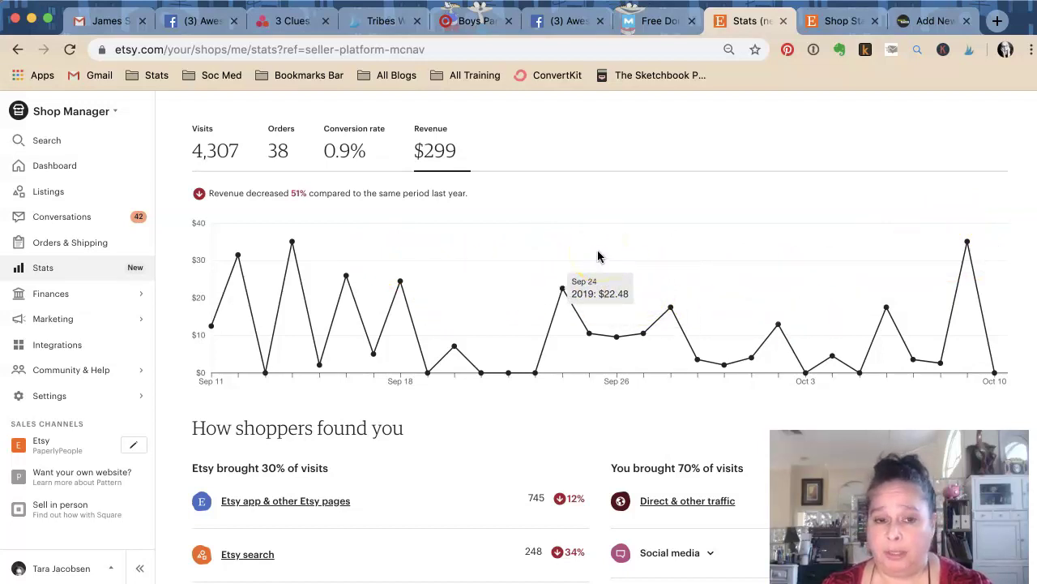
# Examine the traffic sources in the "How shoppers found you" section of the stats.
pyautogui.scroll(-1, 598, 256)
pyautogui.scroll(-1, 599, 256)
pyautogui.scroll(-5, 598, 256)
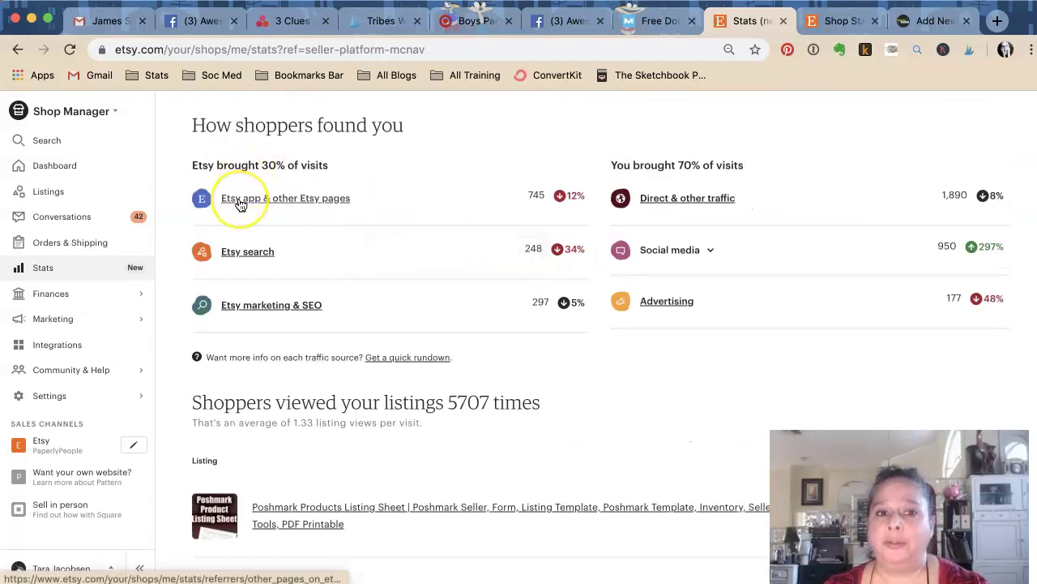
# Open the quick rundown on traffic sources, read its definitions of the Etsy traffic categories, and close the article.
pyautogui.click(400, 358)
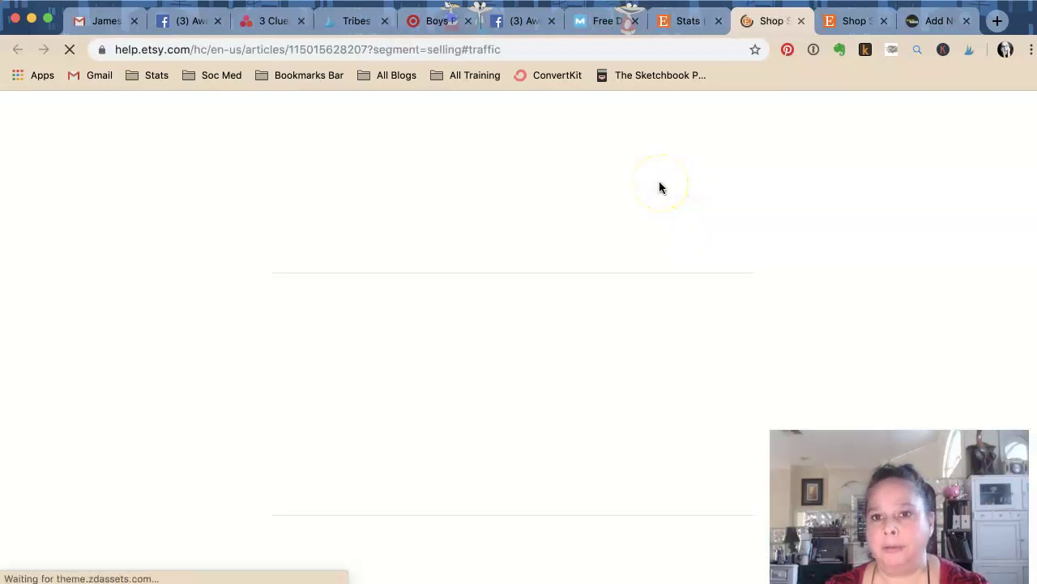
pyautogui.scroll(-2, 596, 213)
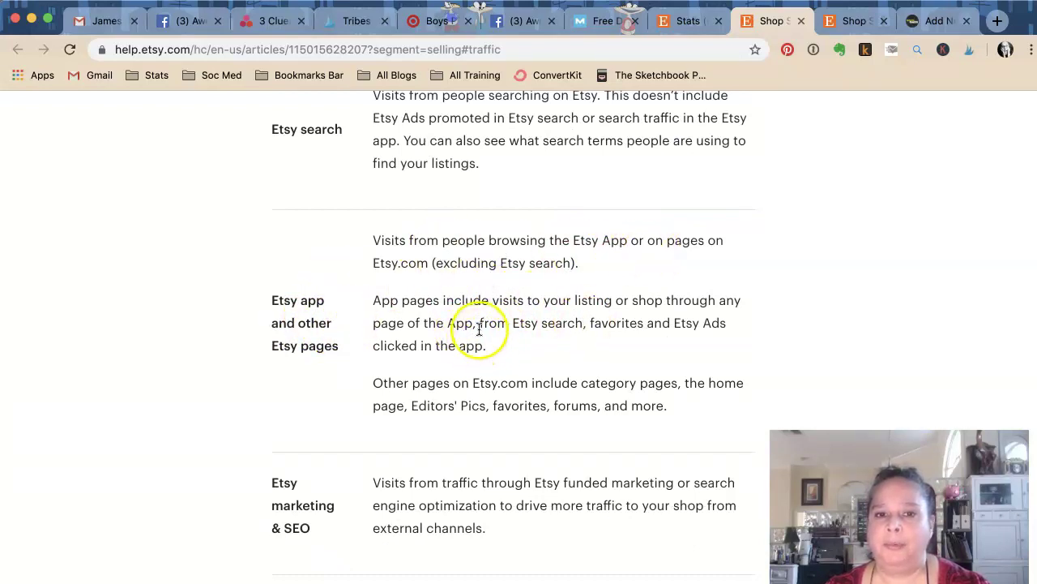
pyautogui.scroll(-2, 477, 333)
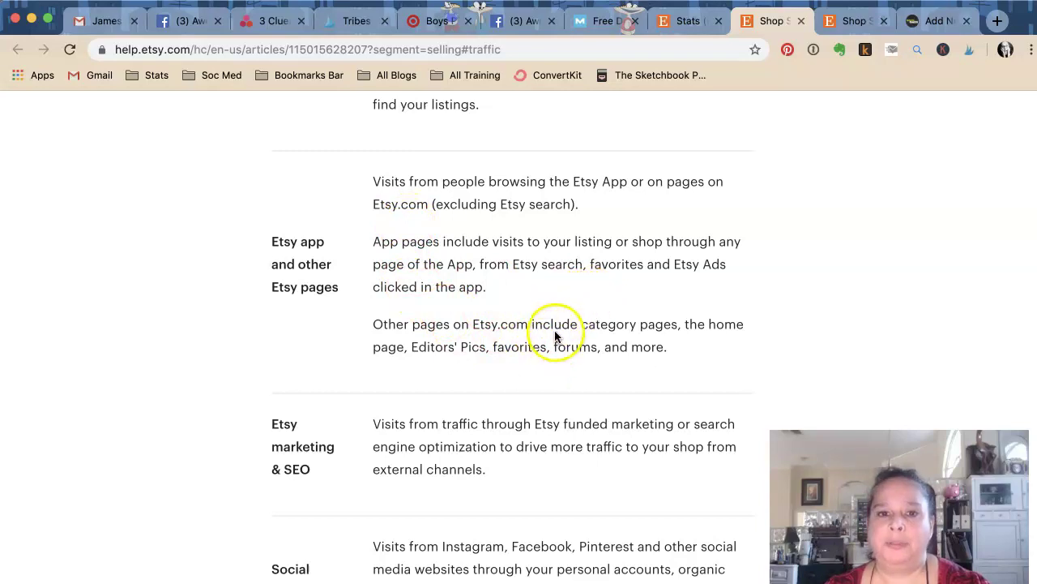
pyautogui.scroll(-1, 556, 335)
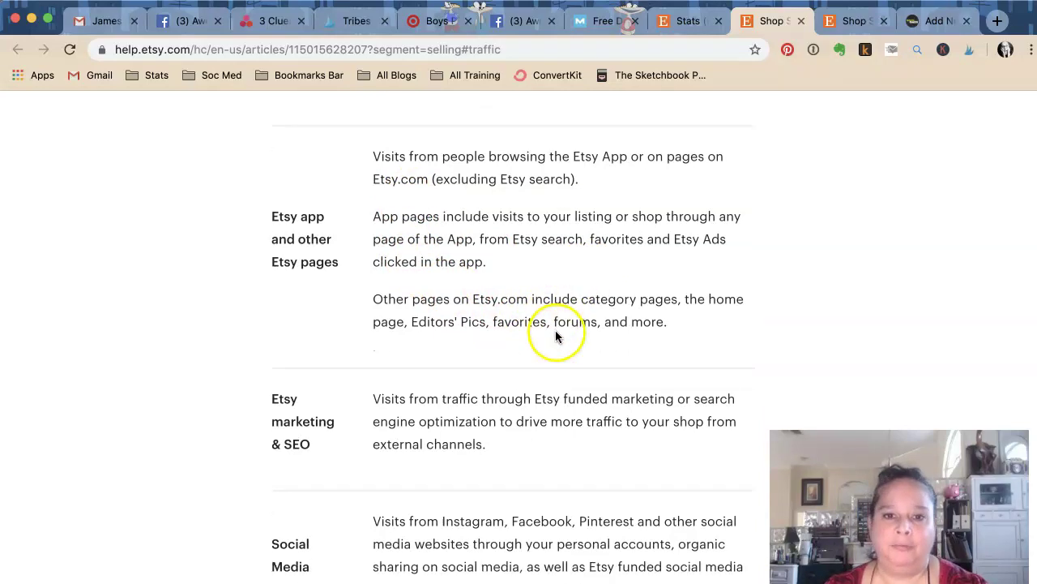
pyautogui.click(800, 20)
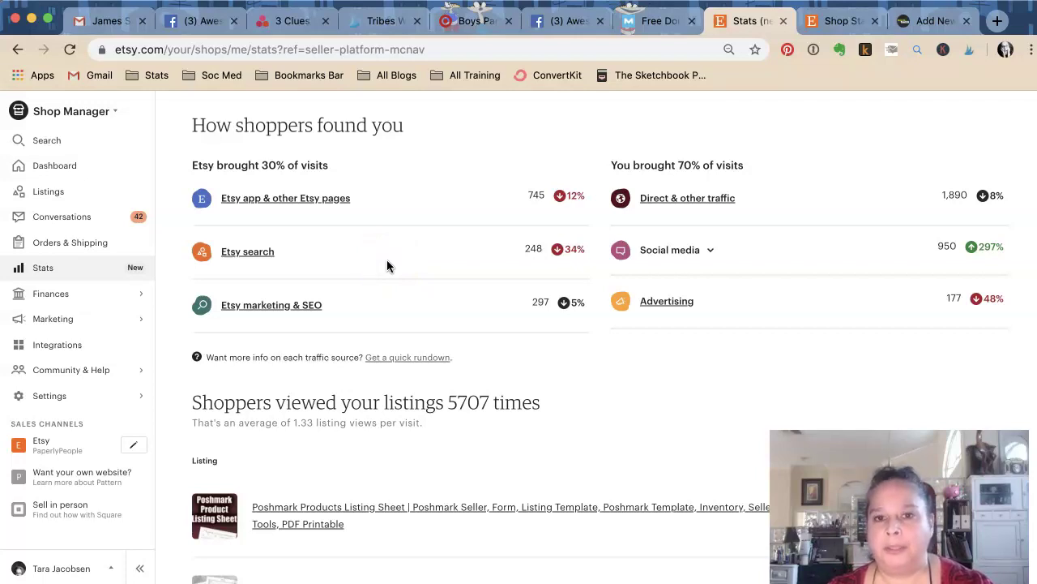
# Examine the traffic details for "Etsy app & other Etsy pages" and return to the traffic sources overview.
pyautogui.moveTo(560, 194)
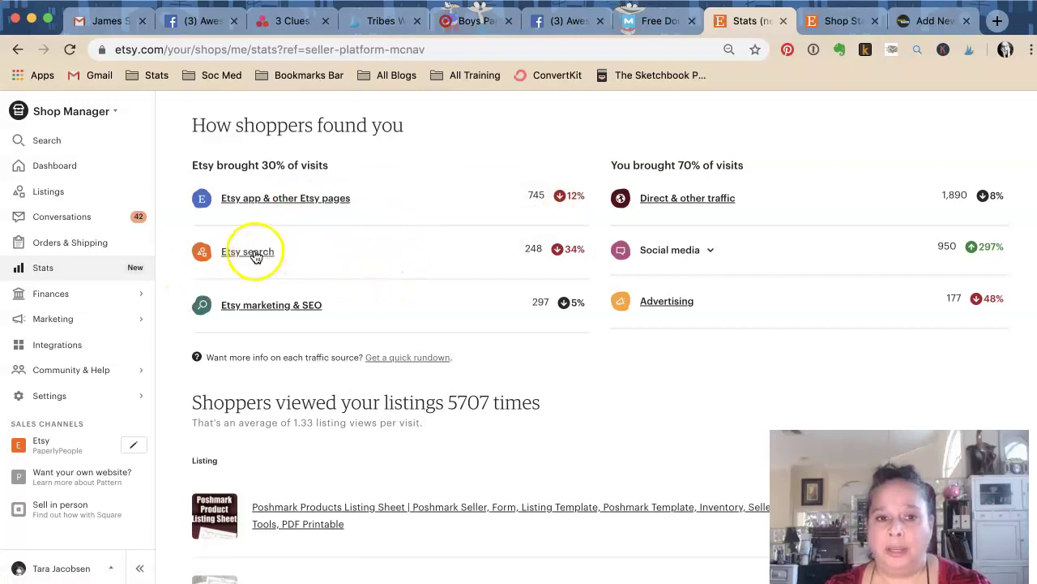
pyautogui.click(291, 202)
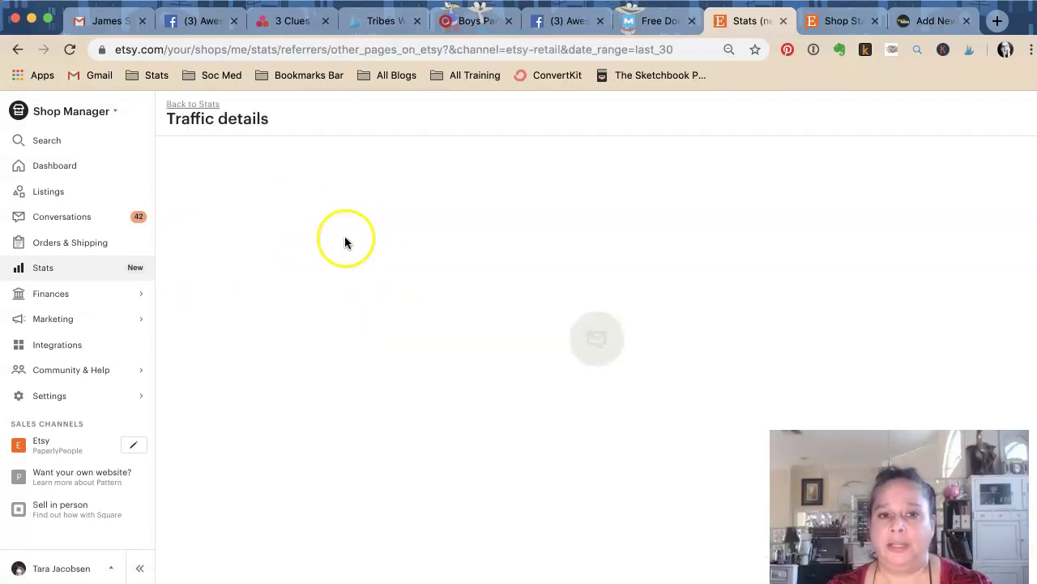
pyautogui.scroll(-1, 294, 337)
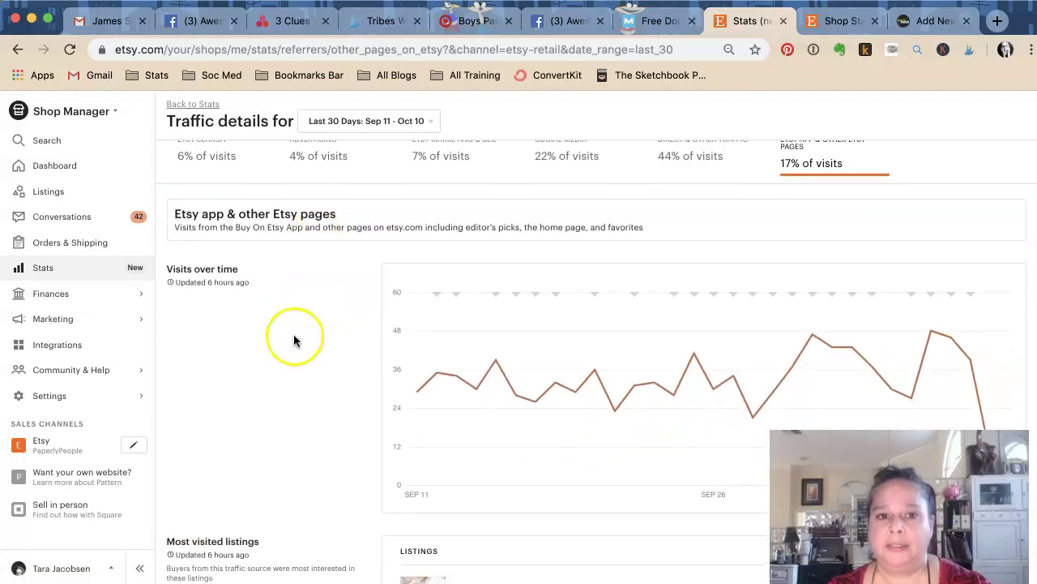
pyautogui.scroll(-2, 293, 334)
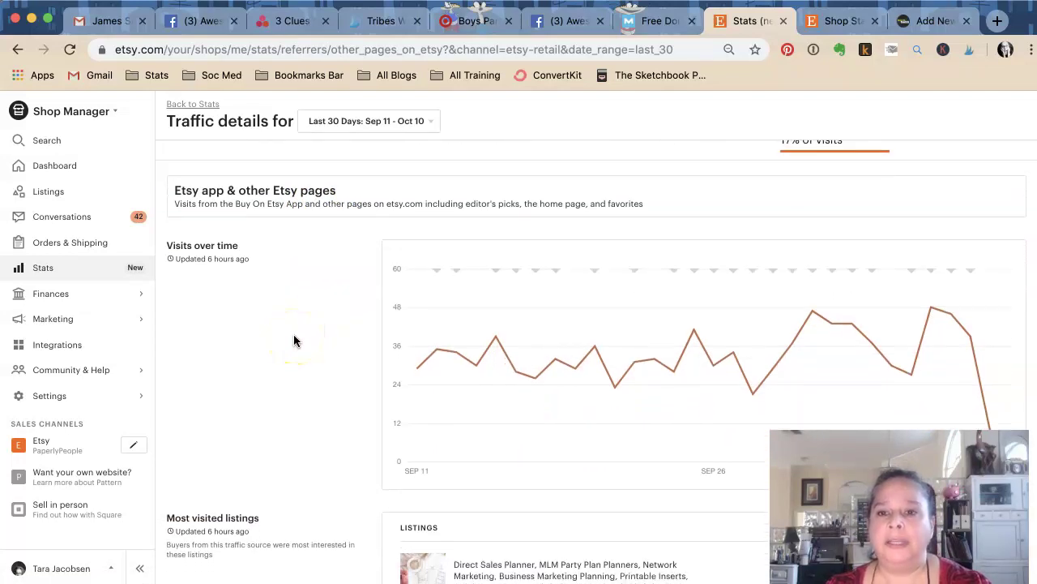
pyautogui.scroll(-1, 293, 334)
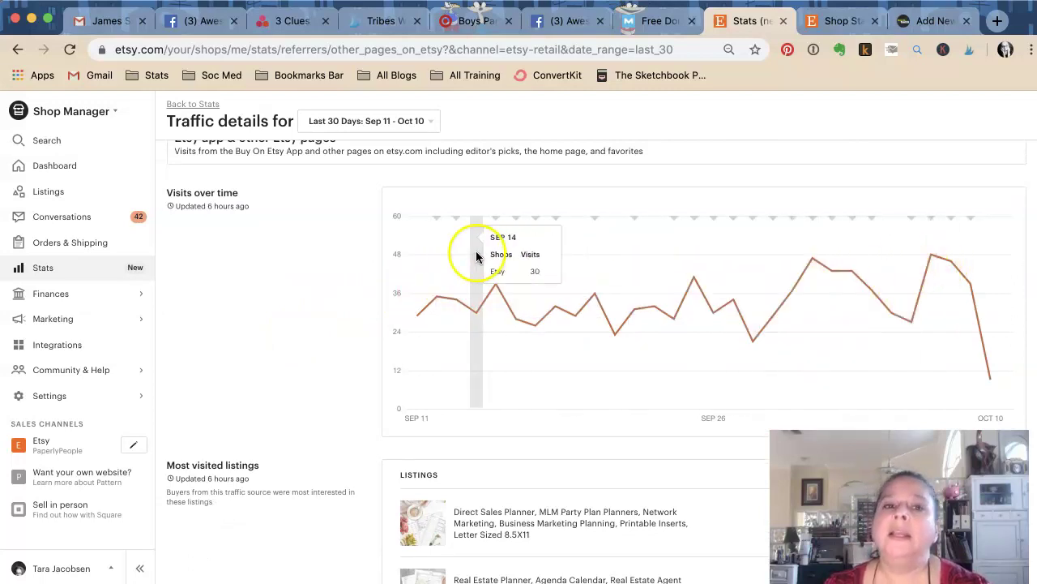
pyautogui.rightClick(228, 253)
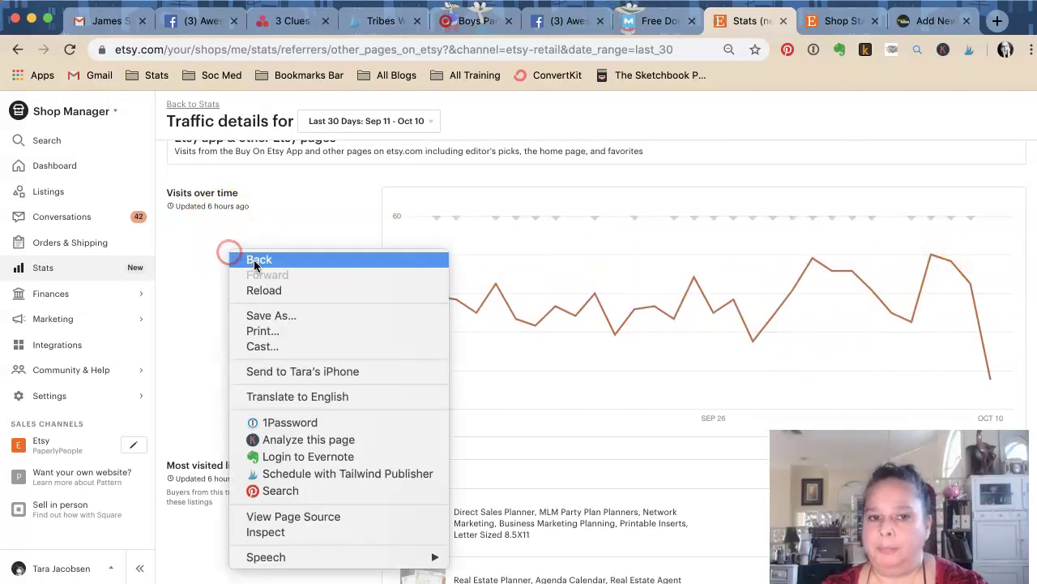
pyautogui.click(254, 259)
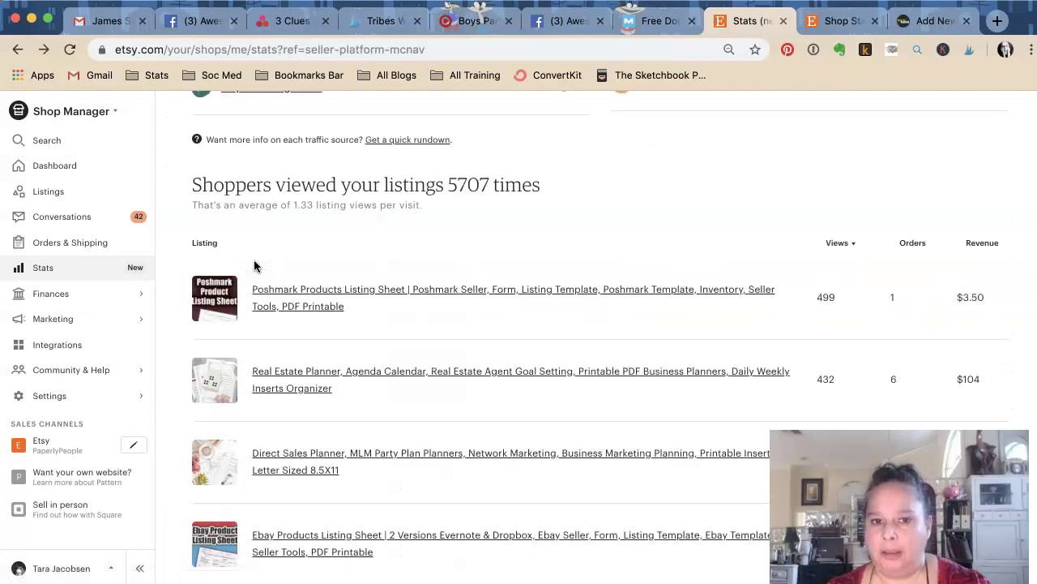
pyautogui.scroll(5, 260, 252)
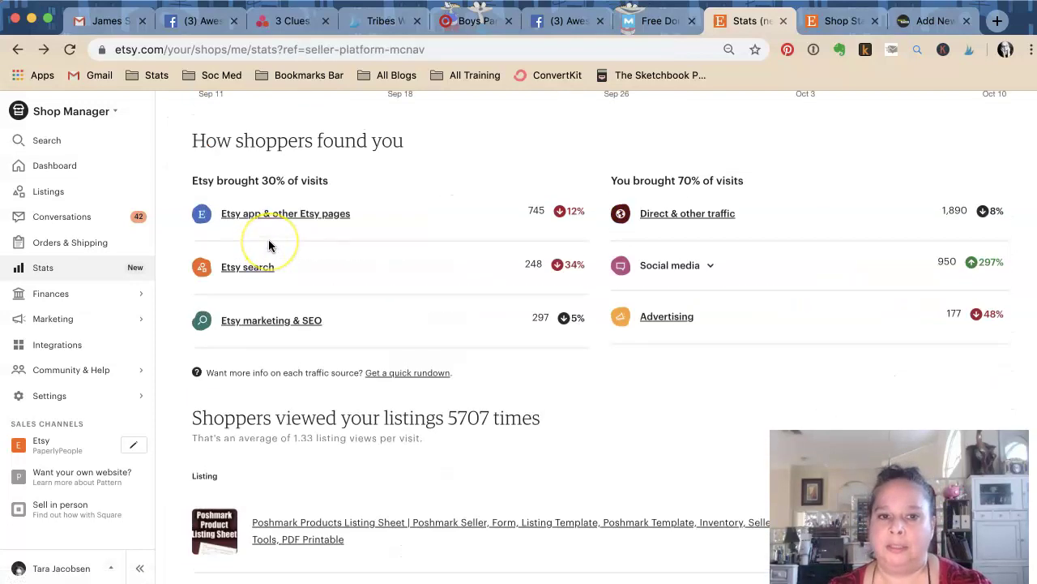
# Open the Etsy search traffic details and examine the visits over time chart.
pyautogui.scroll(-3, 269, 245)
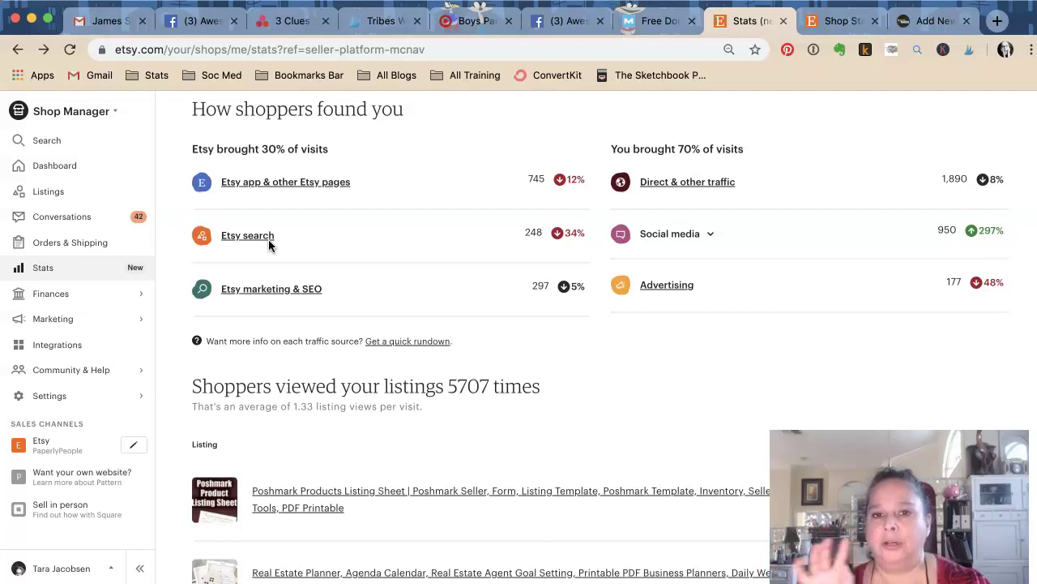
pyautogui.click(268, 238)
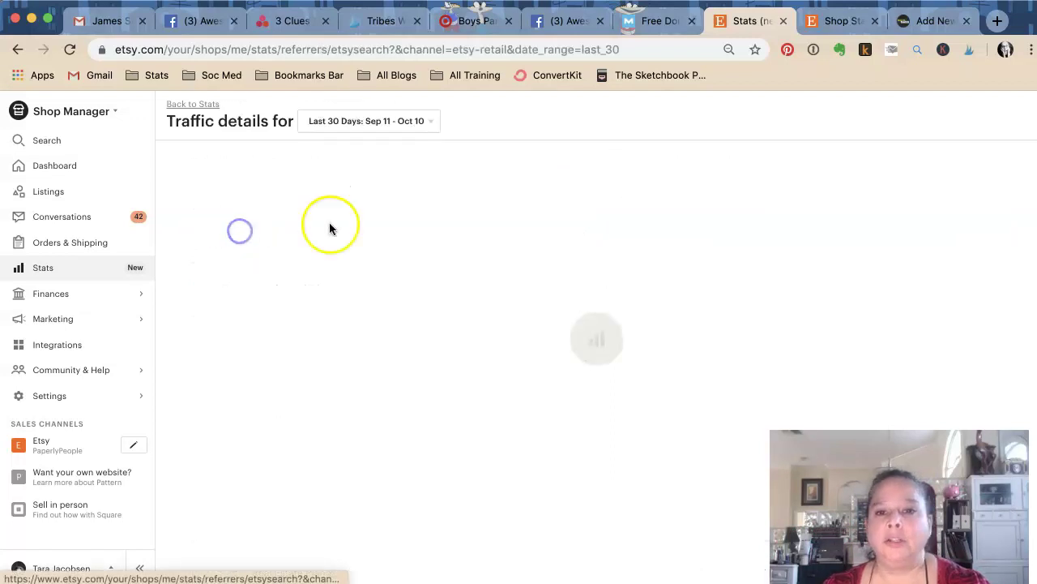
pyautogui.scroll(-1, 390, 240)
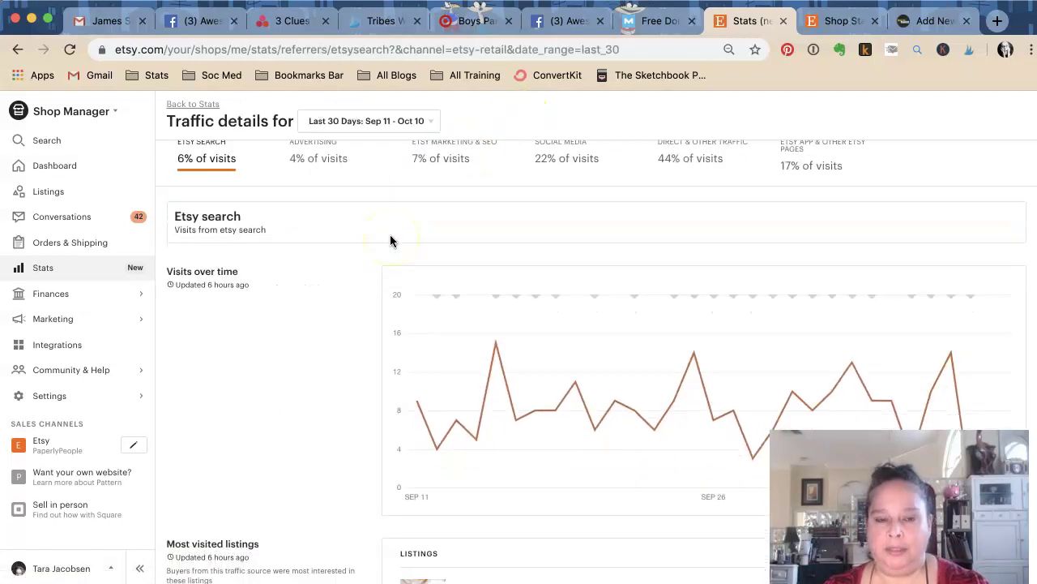
pyautogui.scroll(-5, 390, 240)
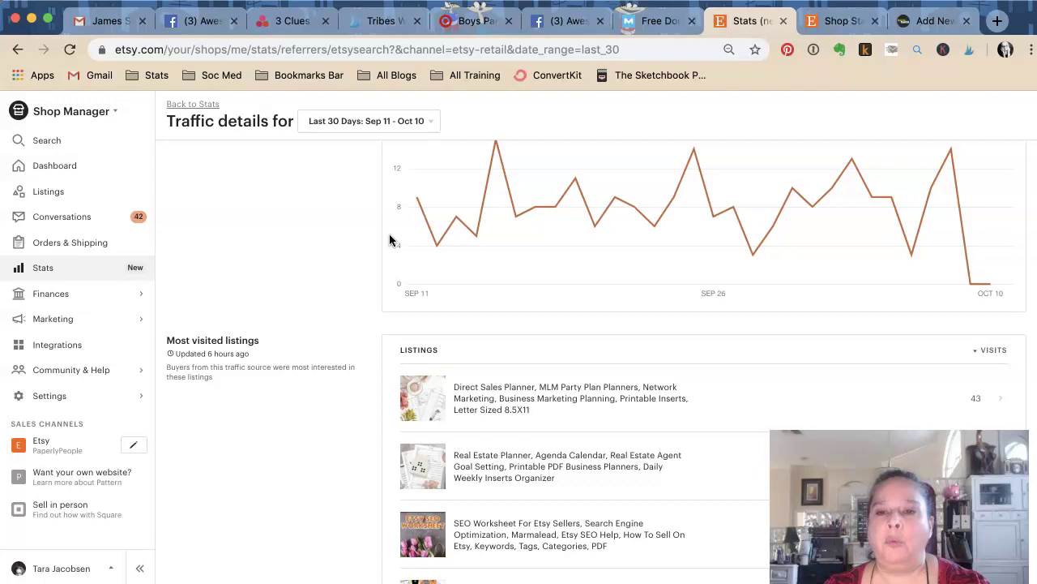
# Examine the most visited listings that shoppers reached through Etsy search.
pyautogui.scroll(-5, 389, 239)
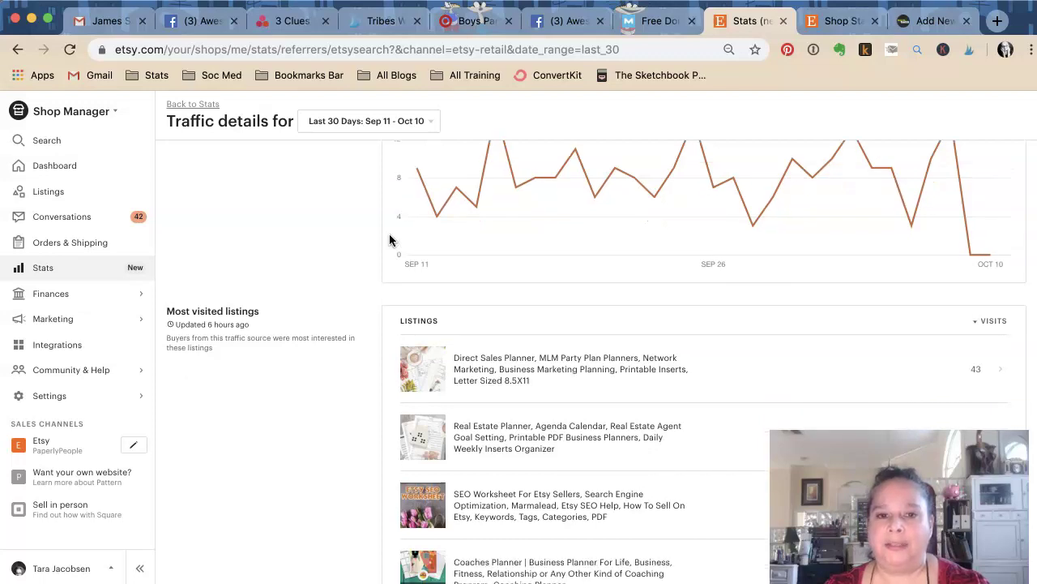
pyautogui.scroll(1, 390, 240)
pyautogui.scroll(1, 389, 239)
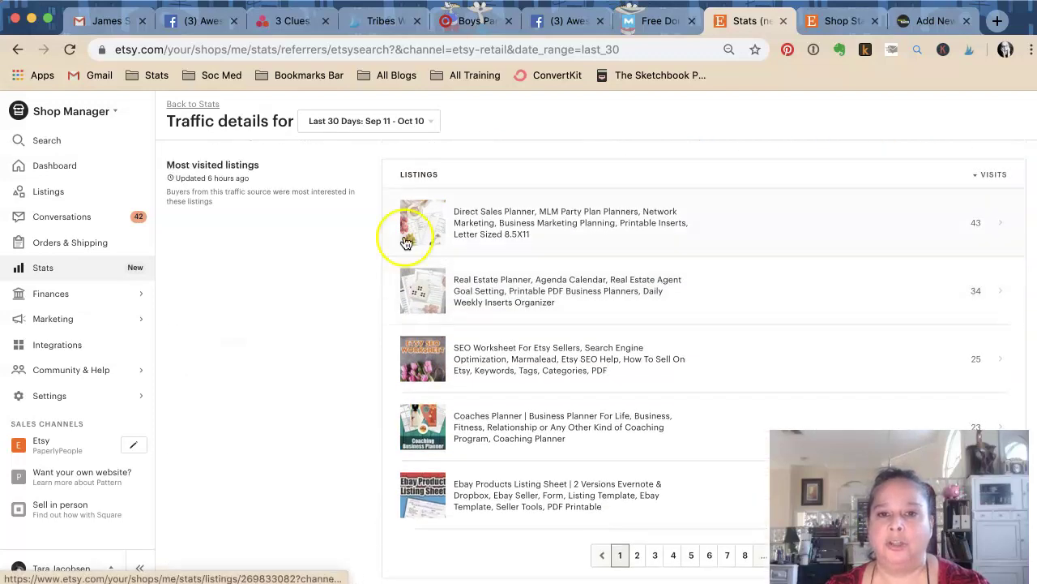
pyautogui.scroll(-2, 533, 296)
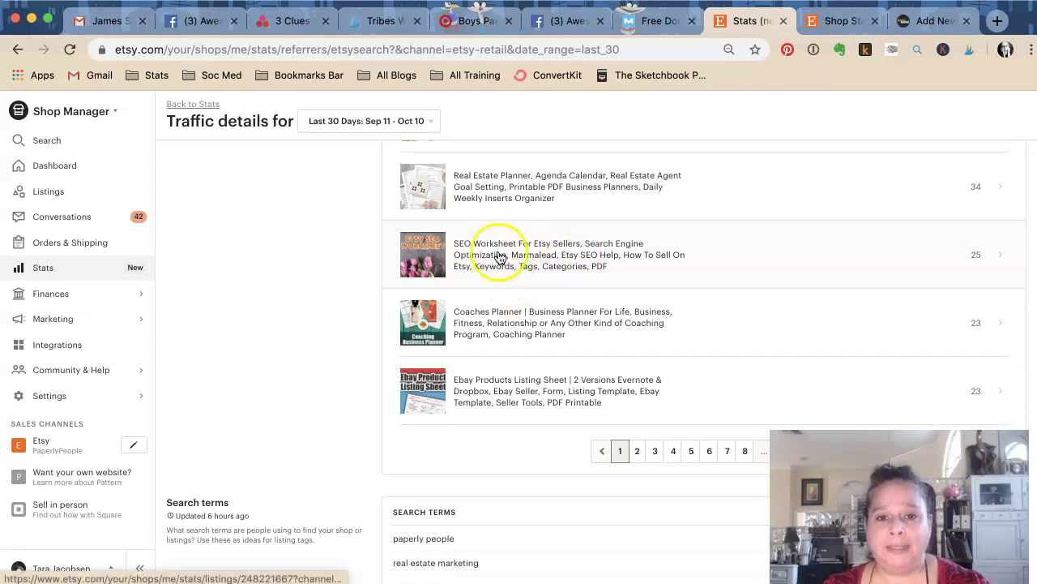
pyautogui.scroll(-1, 495, 259)
pyautogui.scroll(-1, 495, 259)
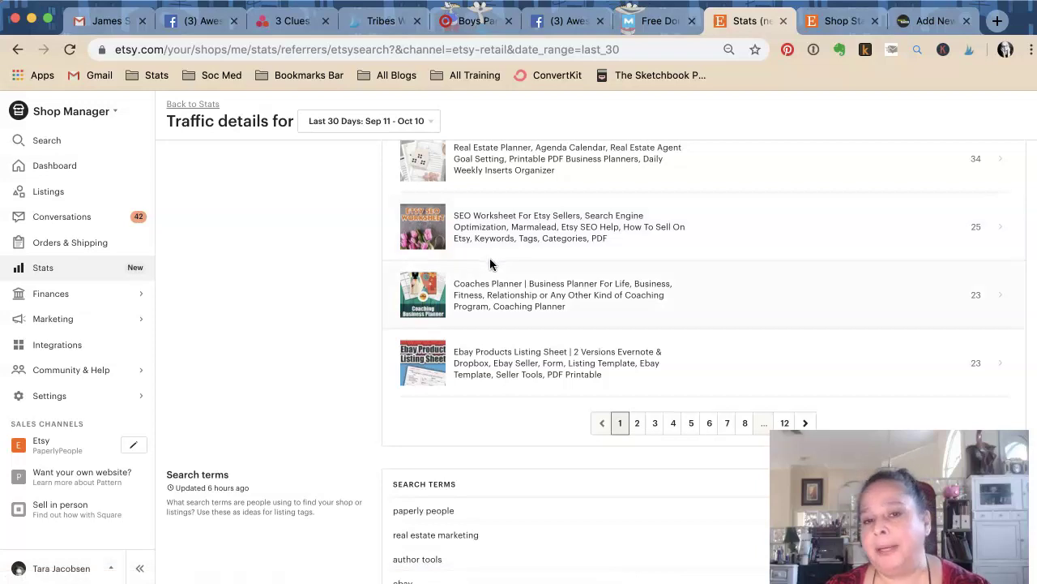
pyautogui.scroll(-2, 488, 261)
pyautogui.click(489, 272)
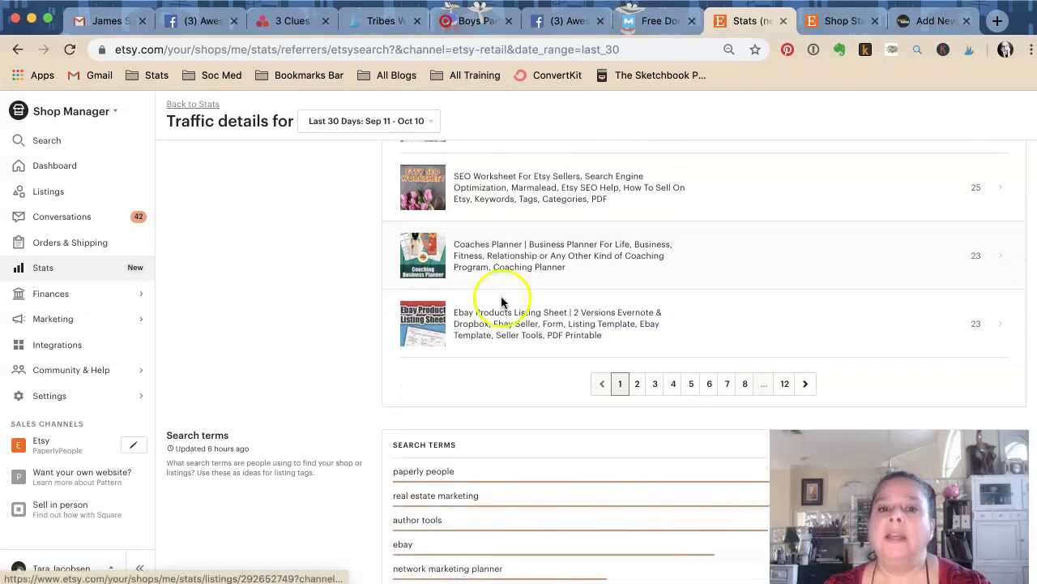
# Review the first three pages of search terms shoppers used on Etsy and return to the main stats.
pyautogui.scroll(-3, 521, 317)
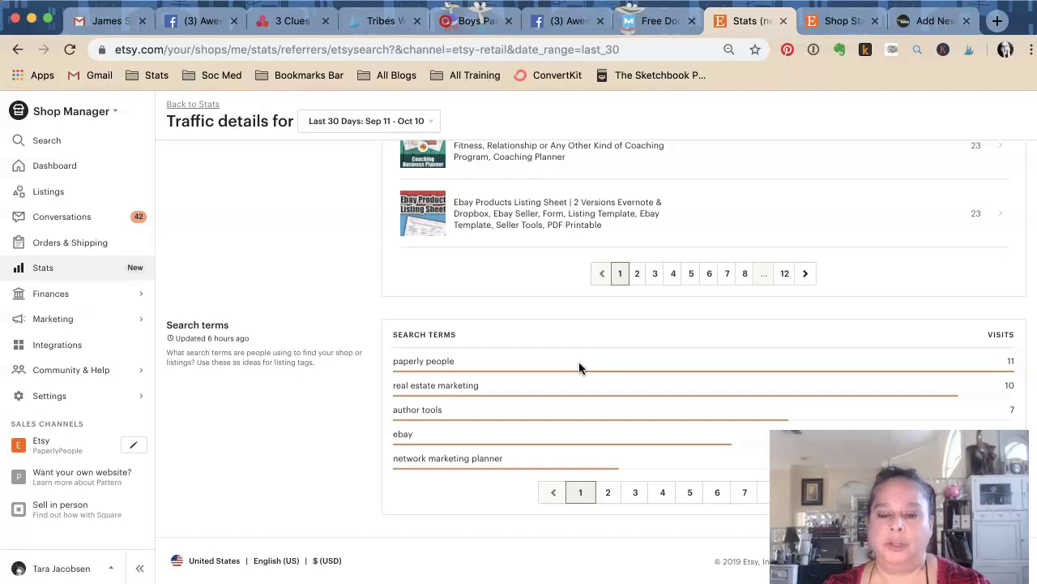
pyautogui.click(613, 495)
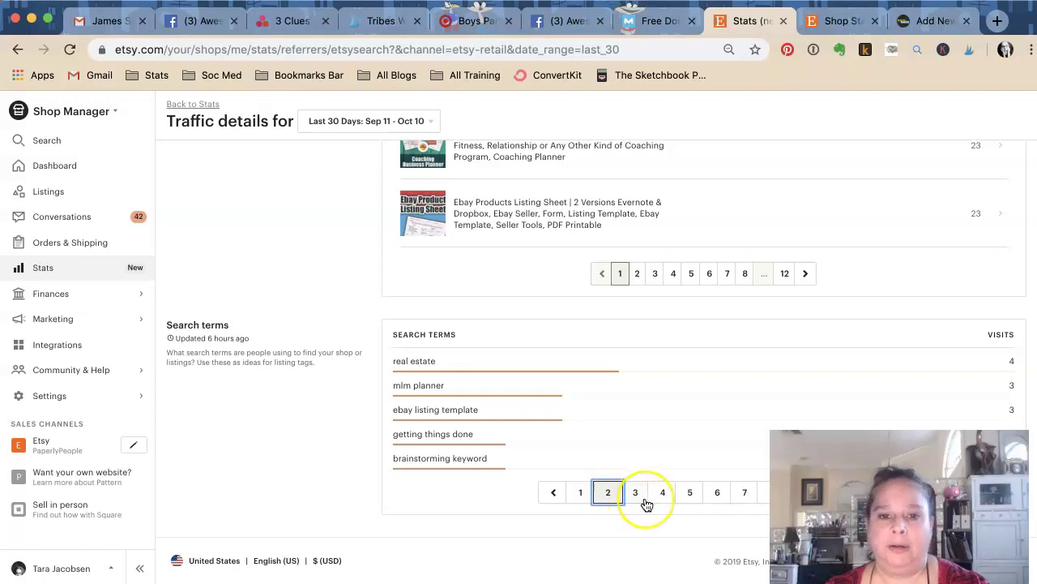
pyautogui.click(644, 500)
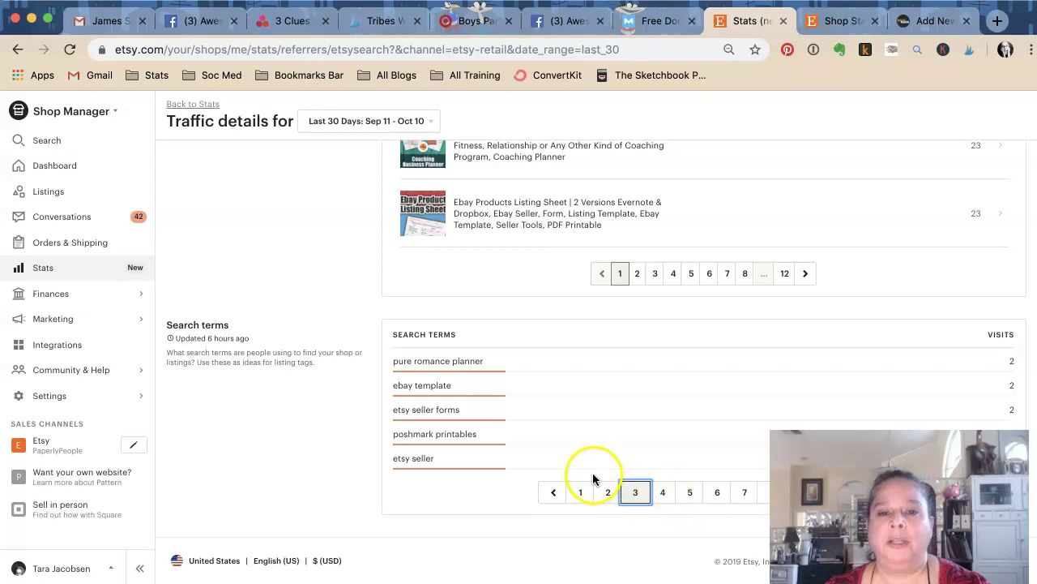
pyautogui.scroll(5, 594, 478)
pyautogui.scroll(4, 593, 478)
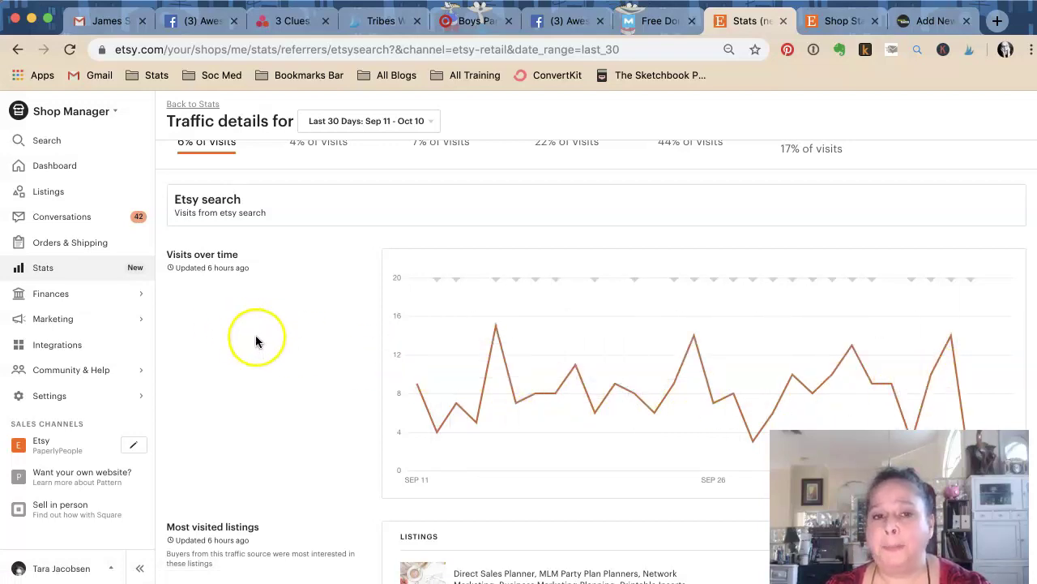
pyautogui.scroll(1, 255, 341)
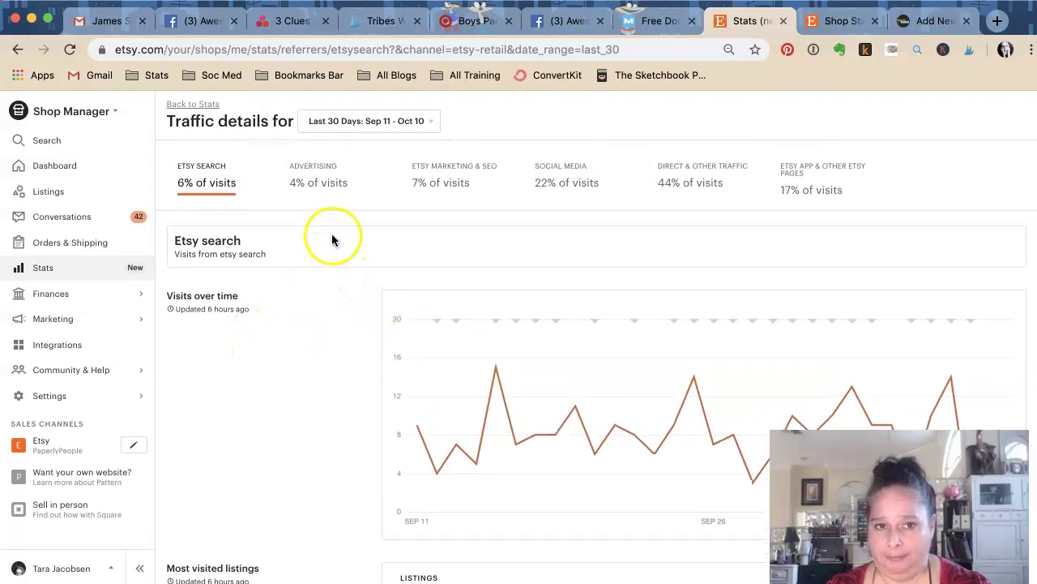
pyautogui.click(203, 104)
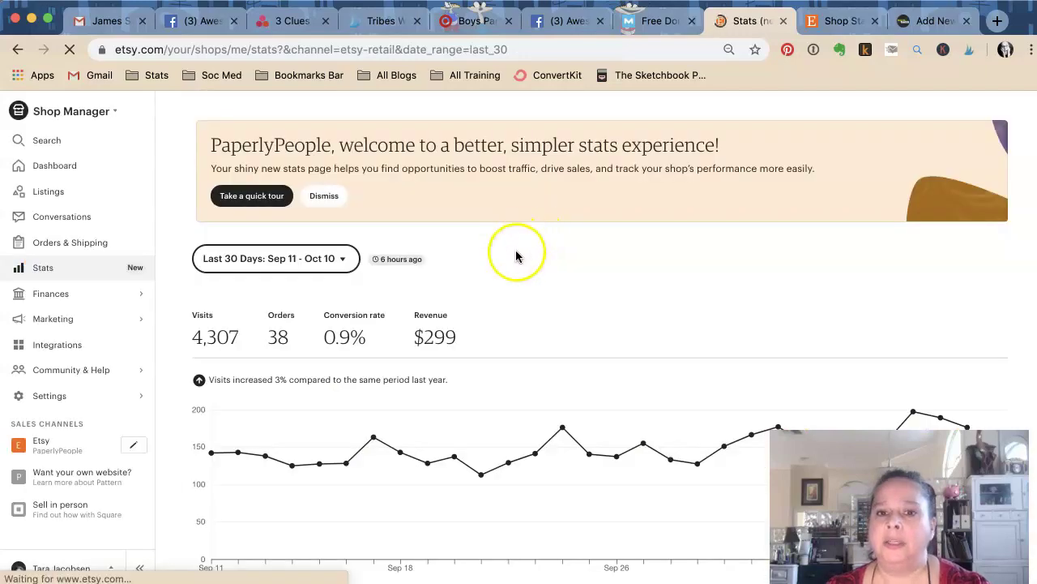
# Examine the visits chart in the "Etsy marketing & SEO" traffic details and return to the main stats.
pyautogui.scroll(-6, 515, 240)
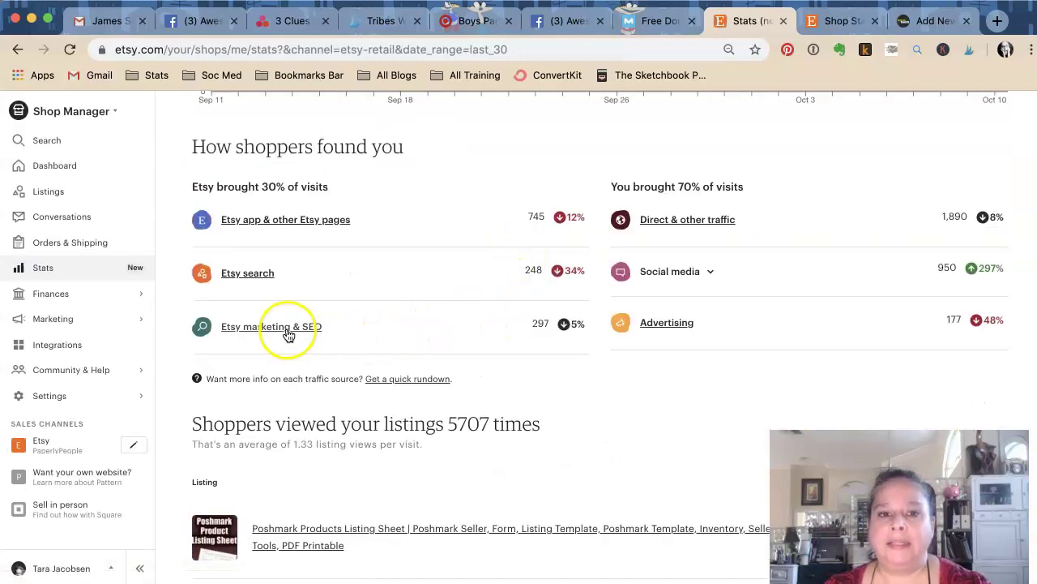
pyautogui.click(286, 330)
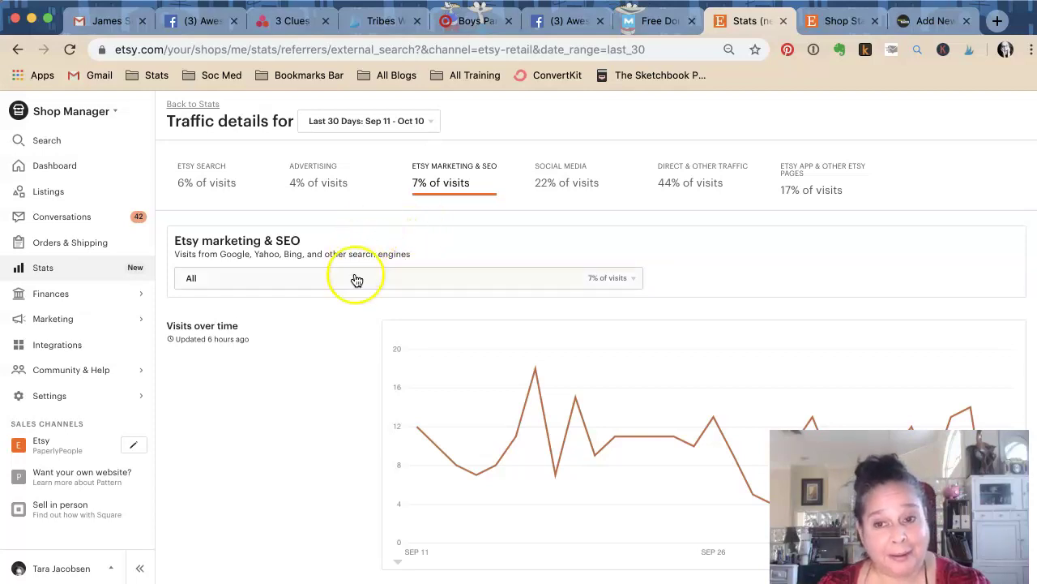
pyautogui.scroll(-1, 354, 292)
pyautogui.scroll(-2, 346, 304)
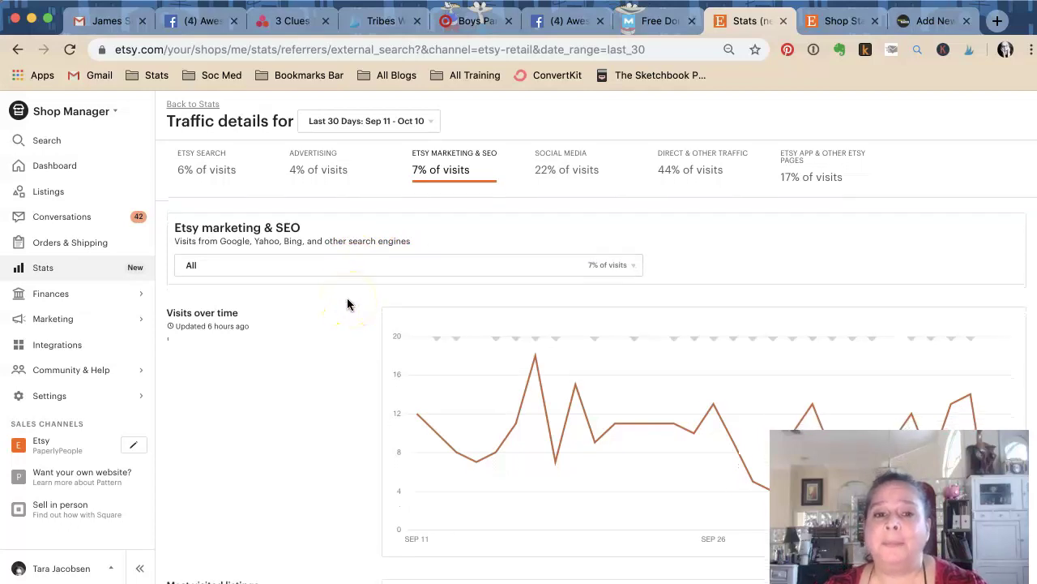
pyautogui.scroll(-2, 347, 304)
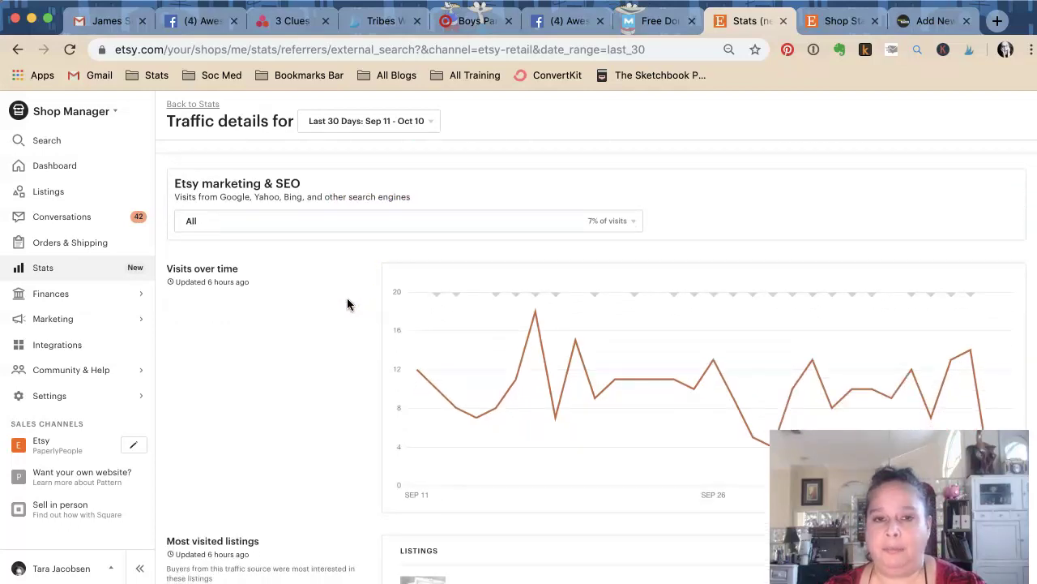
pyautogui.scroll(-5, 347, 301)
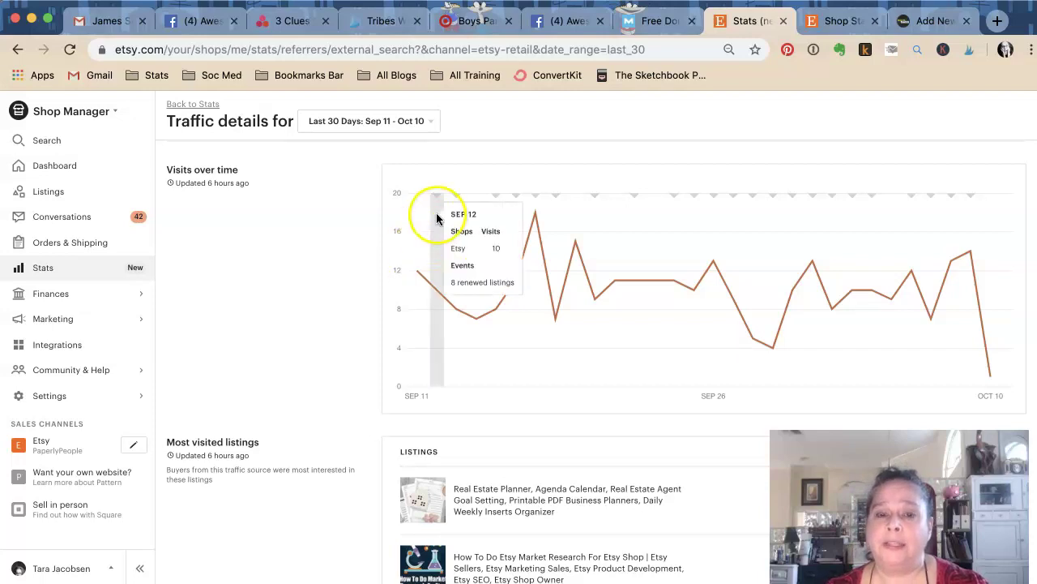
pyautogui.moveTo(395, 280)
pyautogui.scroll(2, 395, 280)
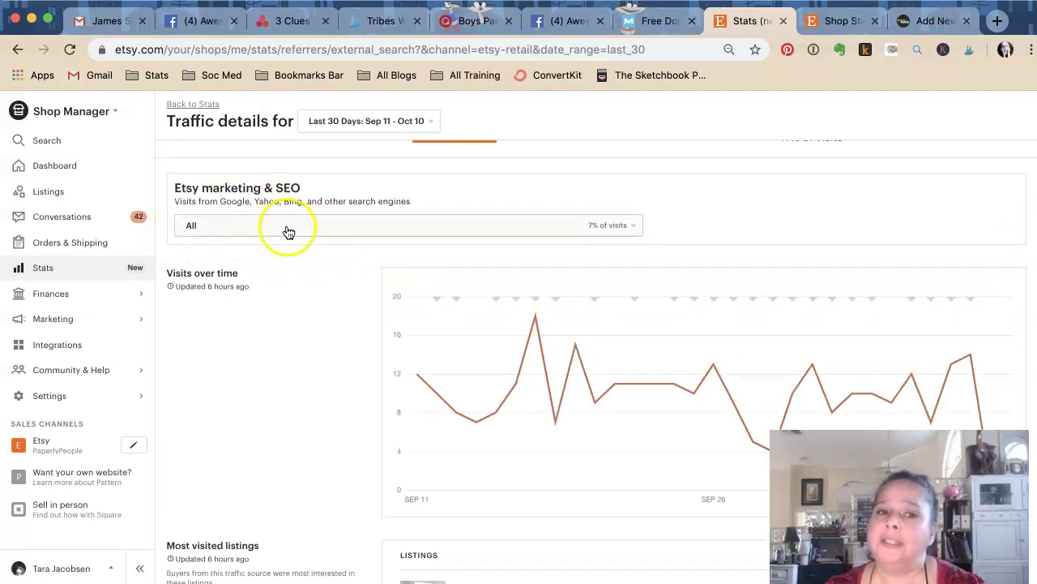
pyautogui.click(17, 50)
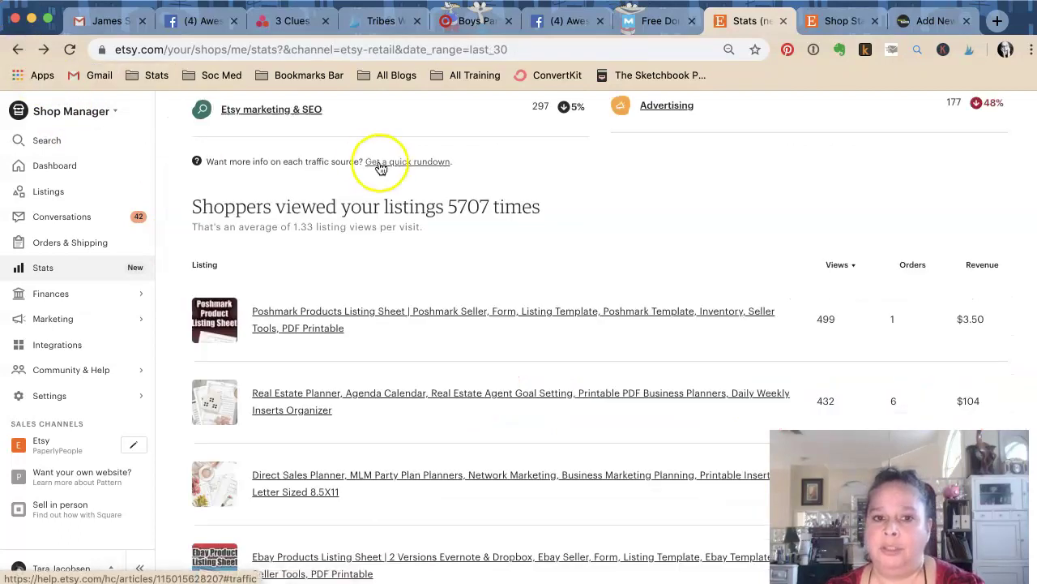
# Compare the share of visits Etsy brought with the share the shop owner brought in the traffic source overview.
pyautogui.scroll(3, 426, 203)
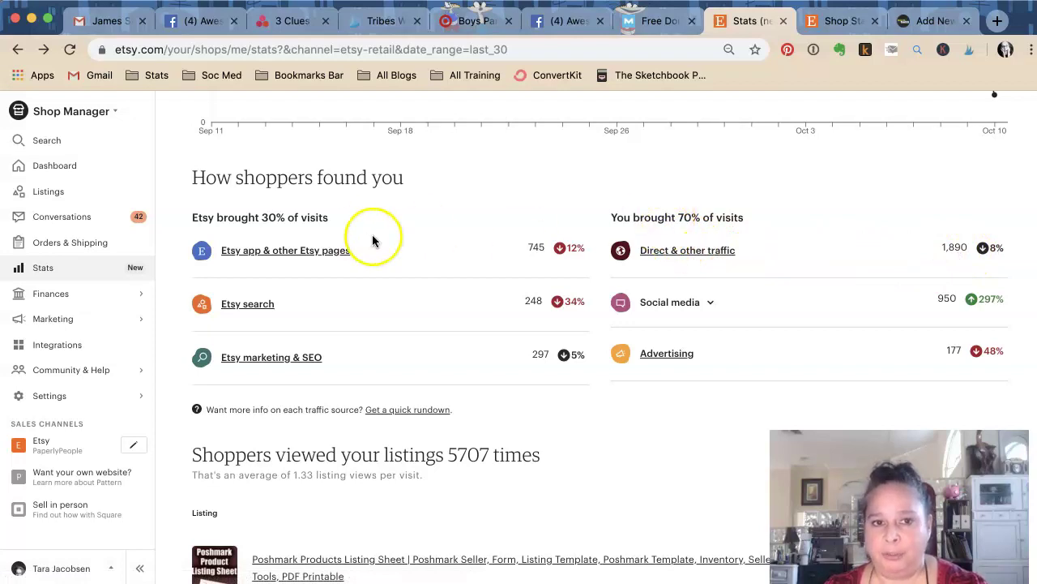
pyautogui.click(259, 219)
pyautogui.tripleClick(258, 219)
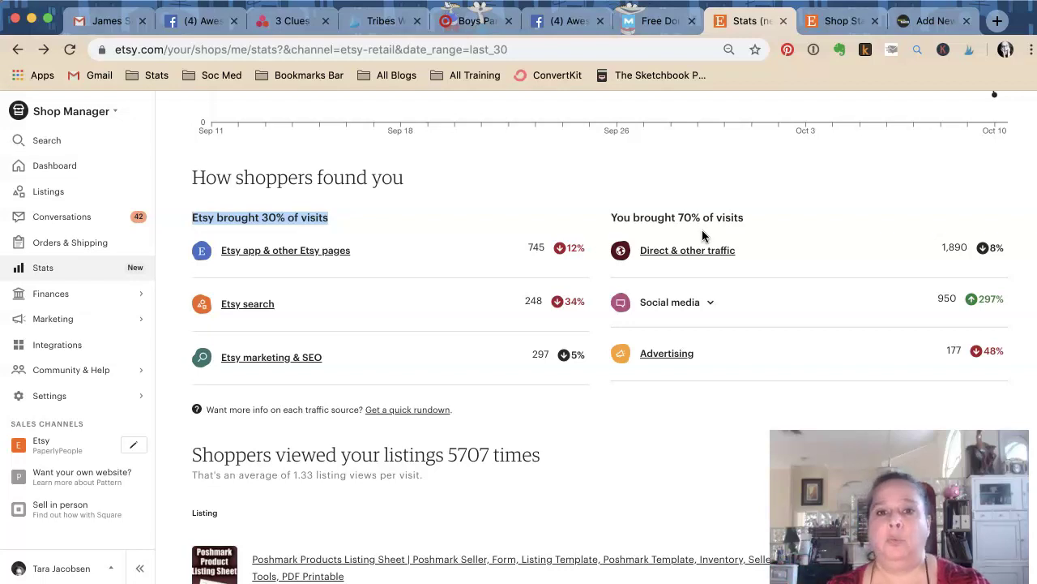
pyautogui.click(364, 278)
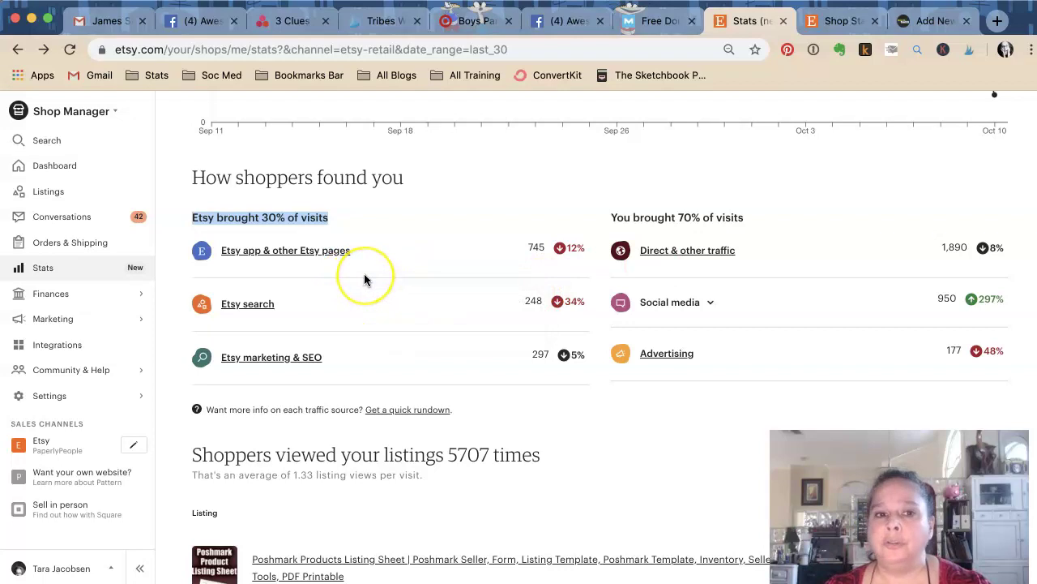
# Review the main visits chart for the last 30 days and return to the traffic source overview.
pyautogui.scroll(1, 364, 279)
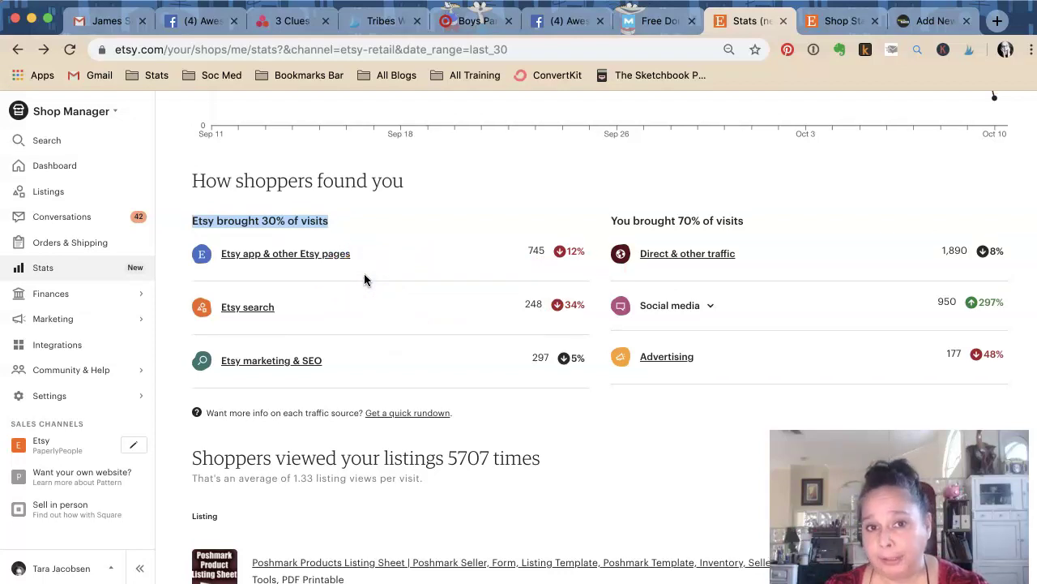
pyautogui.scroll(1, 364, 280)
pyautogui.scroll(10, 364, 280)
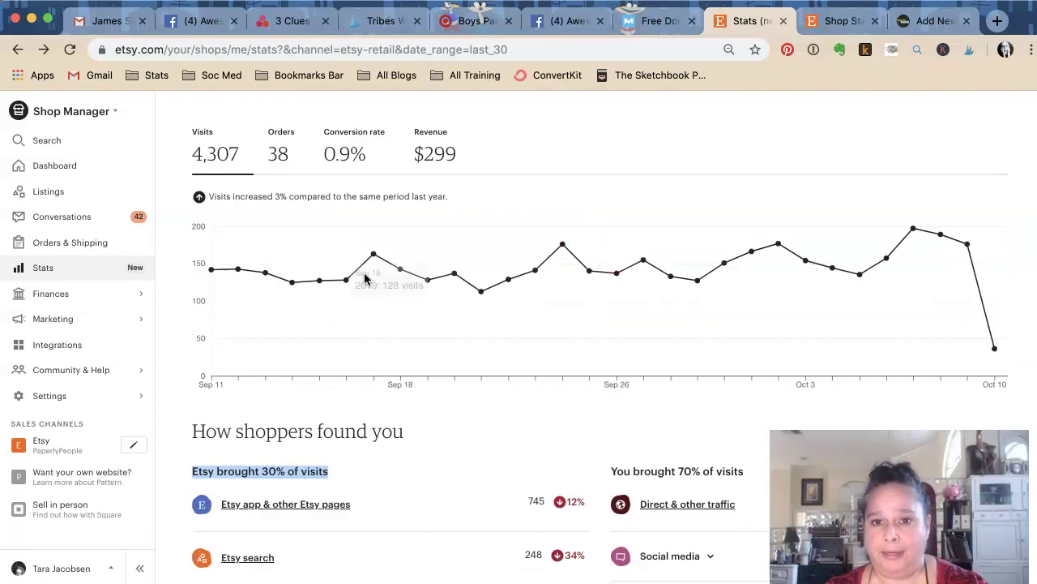
pyautogui.click(408, 307)
pyautogui.scroll(-10, 460, 314)
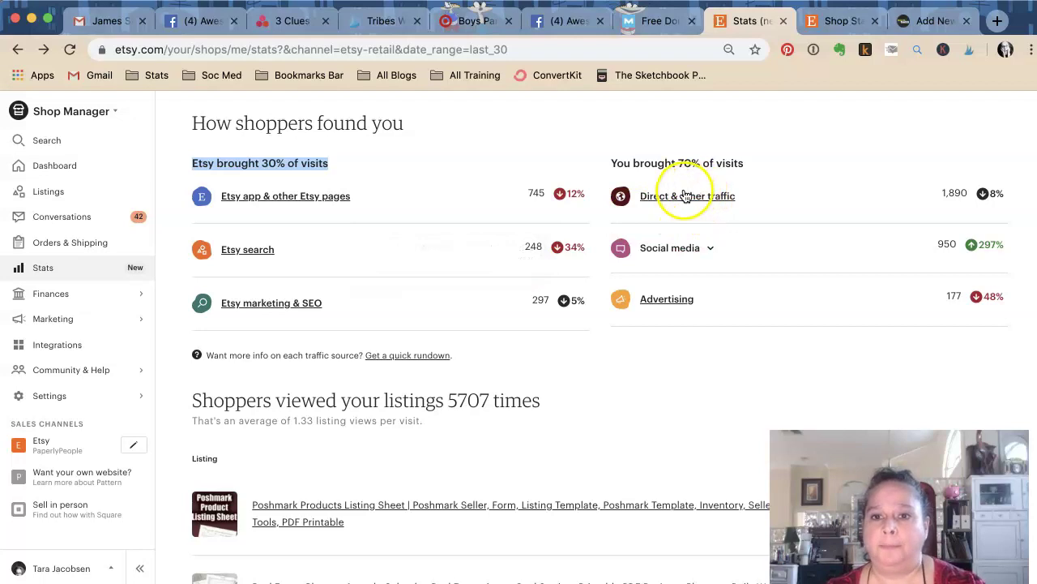
# Check the yearly change for direct & other traffic, and open its details to examine the visits over time chart.
pyautogui.moveTo(985, 194)
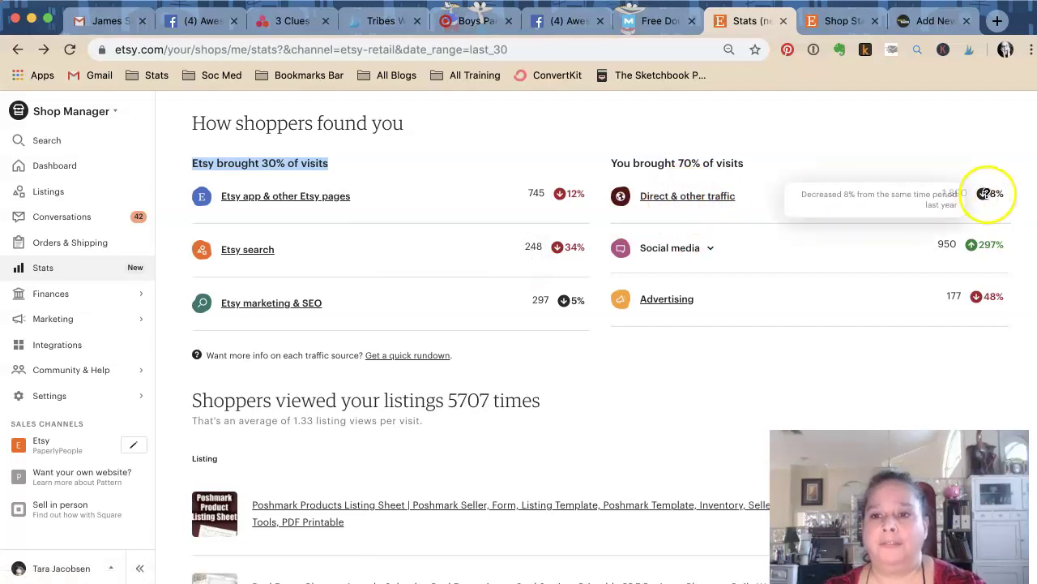
pyautogui.click(702, 199)
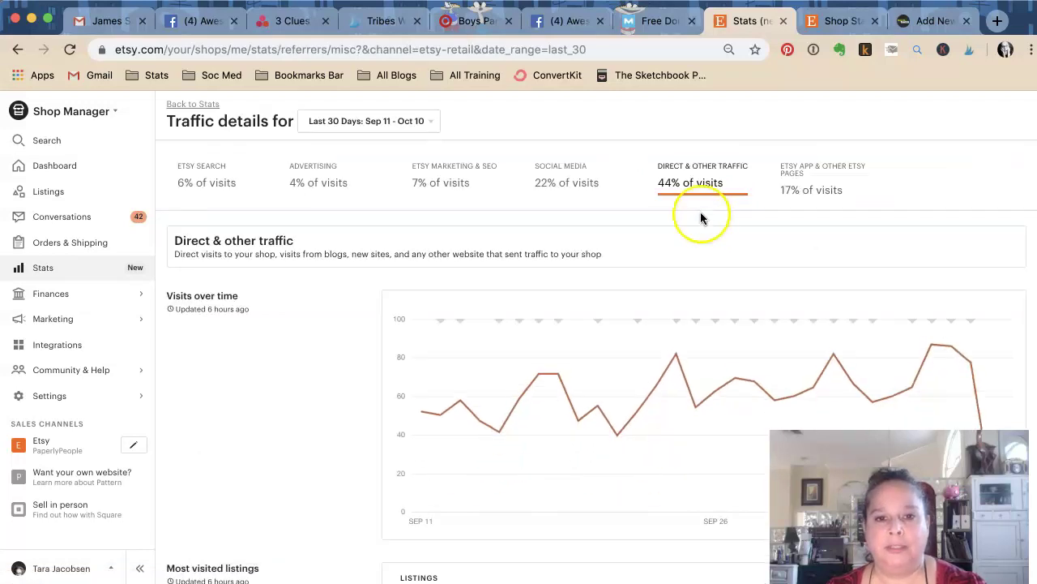
pyautogui.scroll(-5, 702, 219)
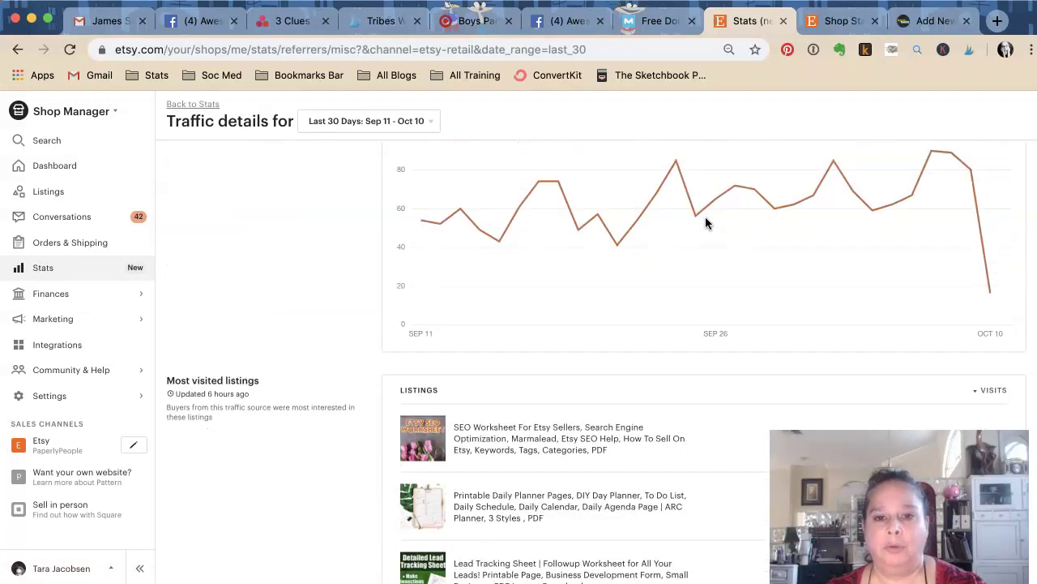
pyautogui.scroll(5, 703, 217)
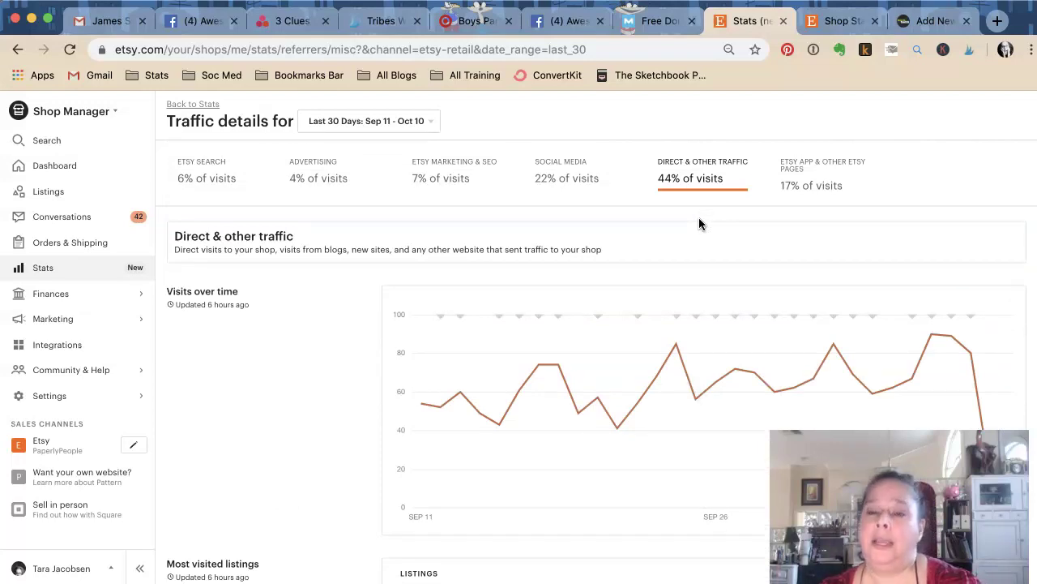
# Examine the most visited listings reached through direct & other traffic and return to the main stats.
pyautogui.scroll(-10, 671, 263)
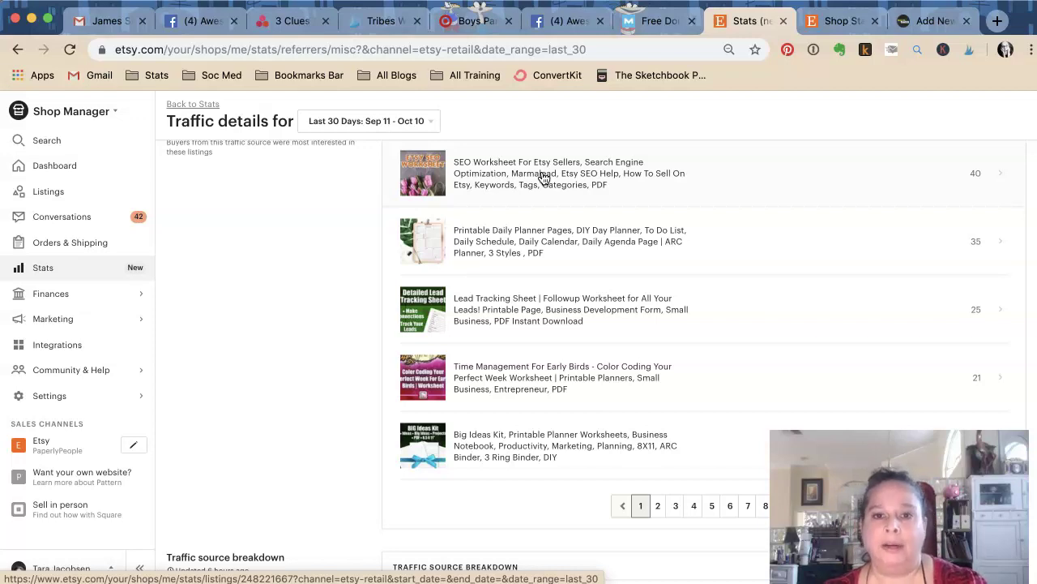
pyautogui.click(533, 250)
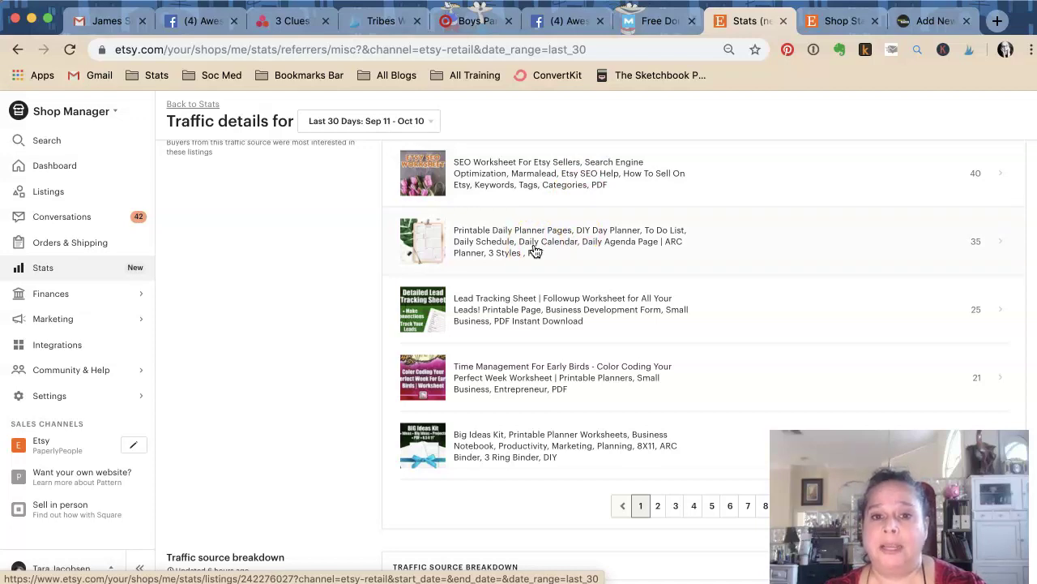
pyautogui.scroll(1, 535, 252)
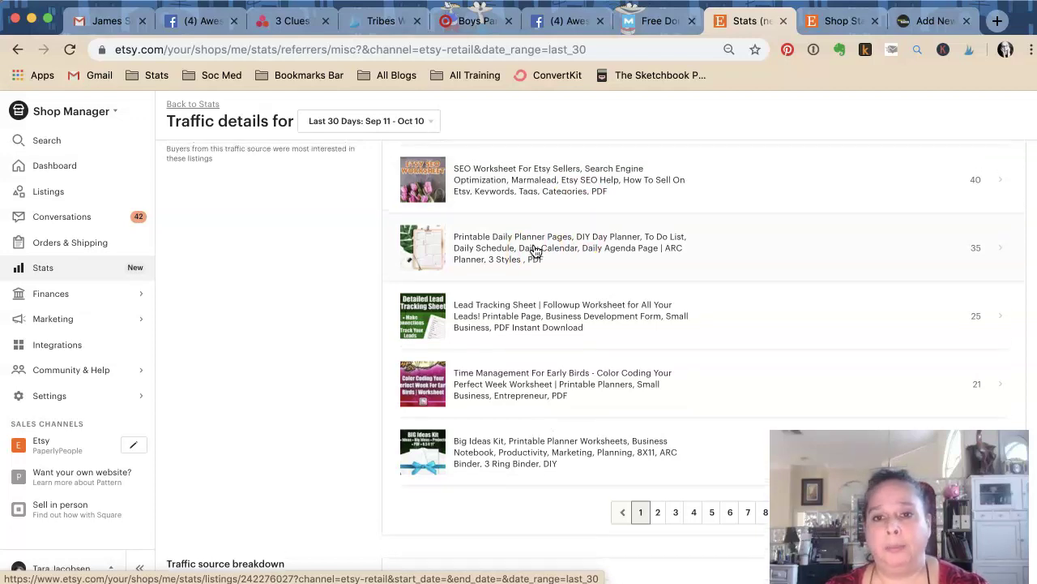
pyautogui.scroll(5, 535, 251)
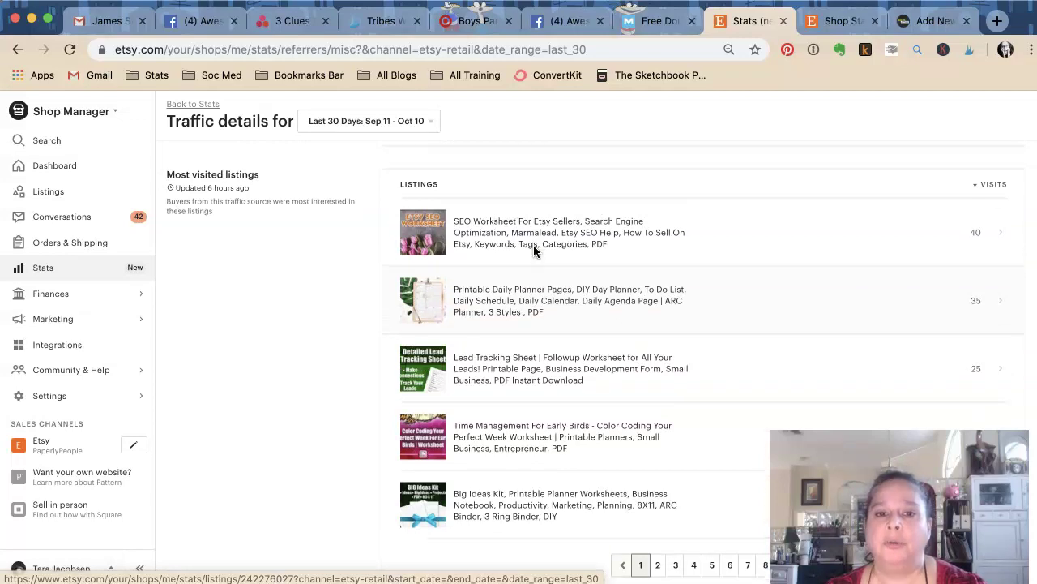
pyautogui.scroll(7, 535, 252)
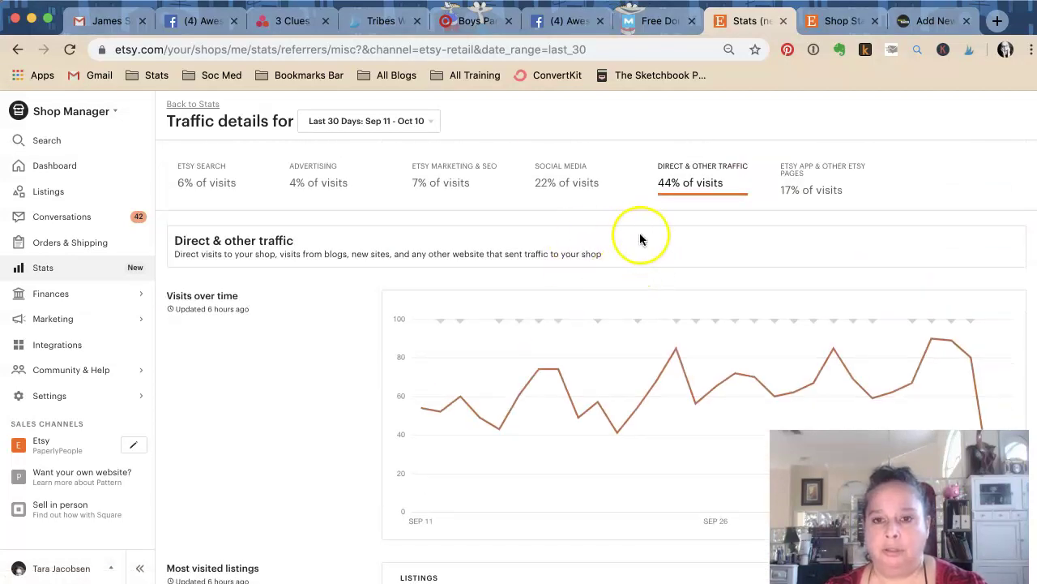
pyautogui.click(17, 49)
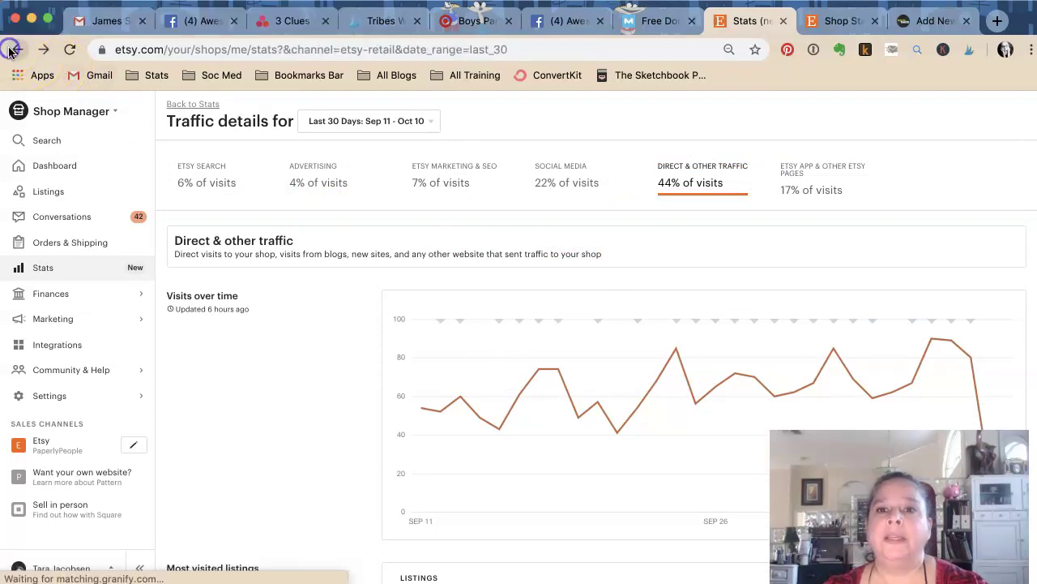
# Open the advertising stats from the traffic sources and compare the last 30 days' ad spend with the revenue from ads.
pyautogui.scroll(6, 597, 247)
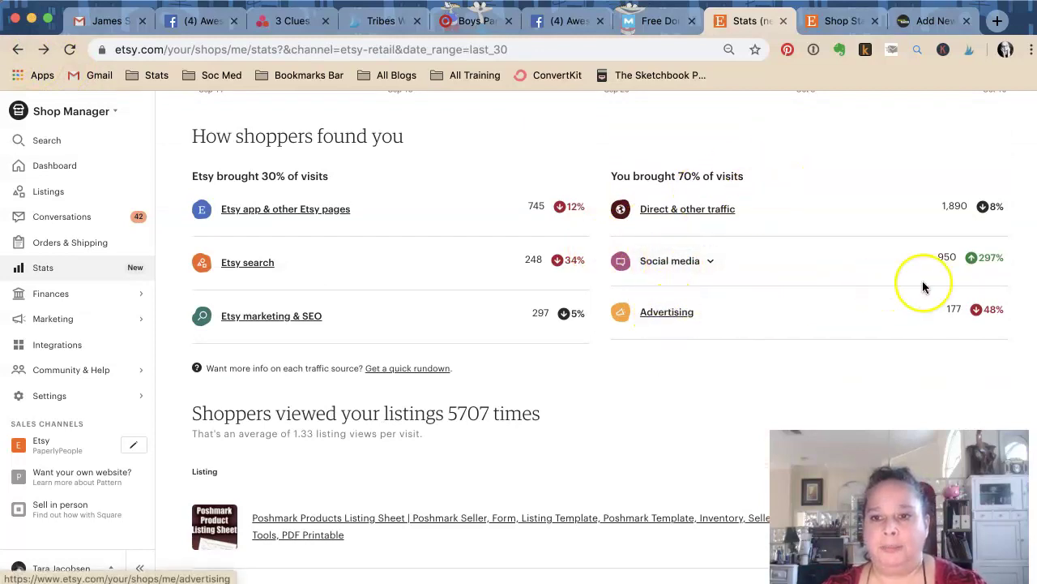
pyautogui.click(663, 317)
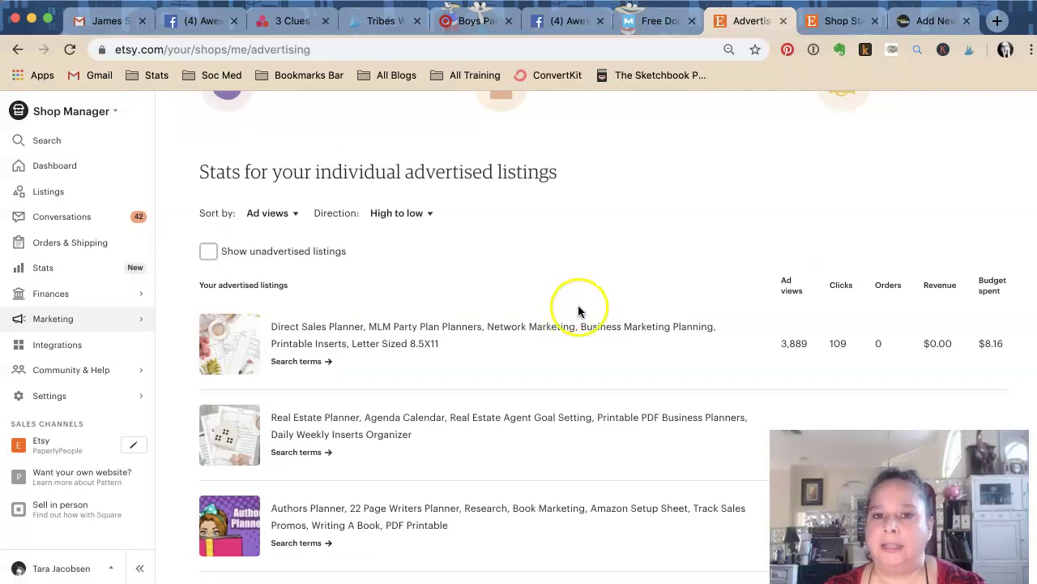
pyautogui.scroll(3, 588, 307)
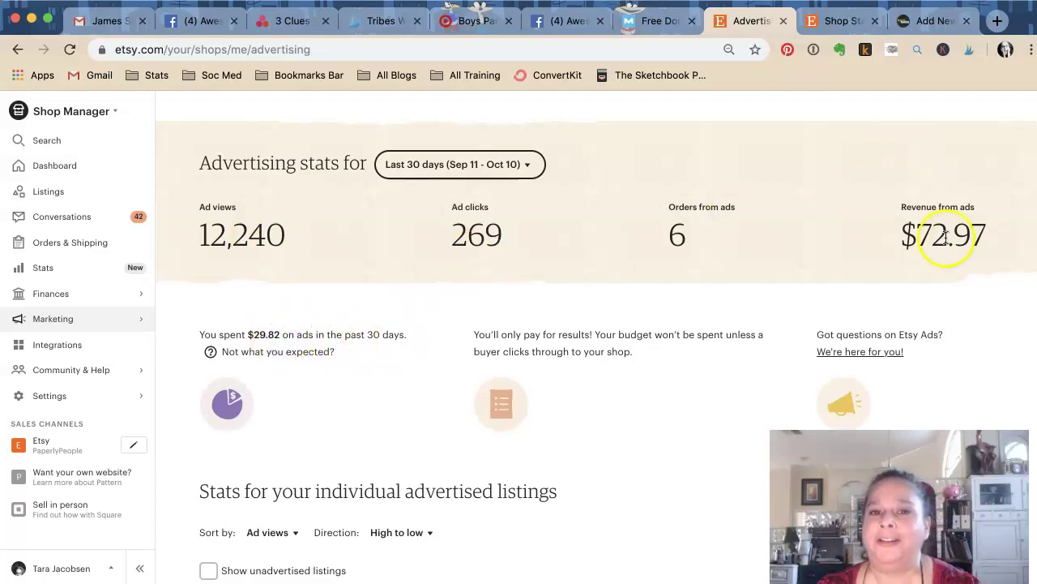
pyautogui.doubleClick(260, 333)
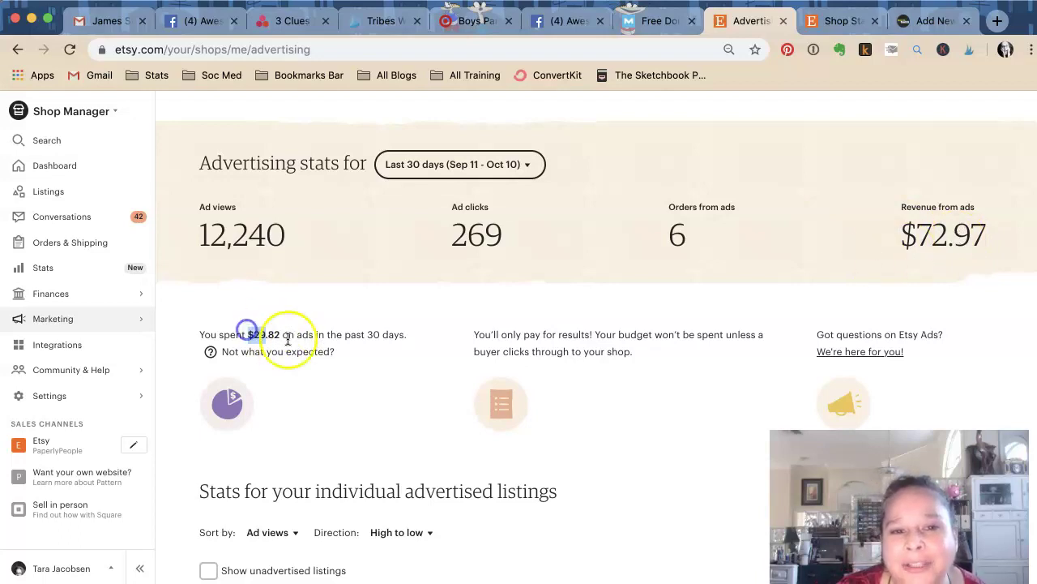
pyautogui.click(263, 335)
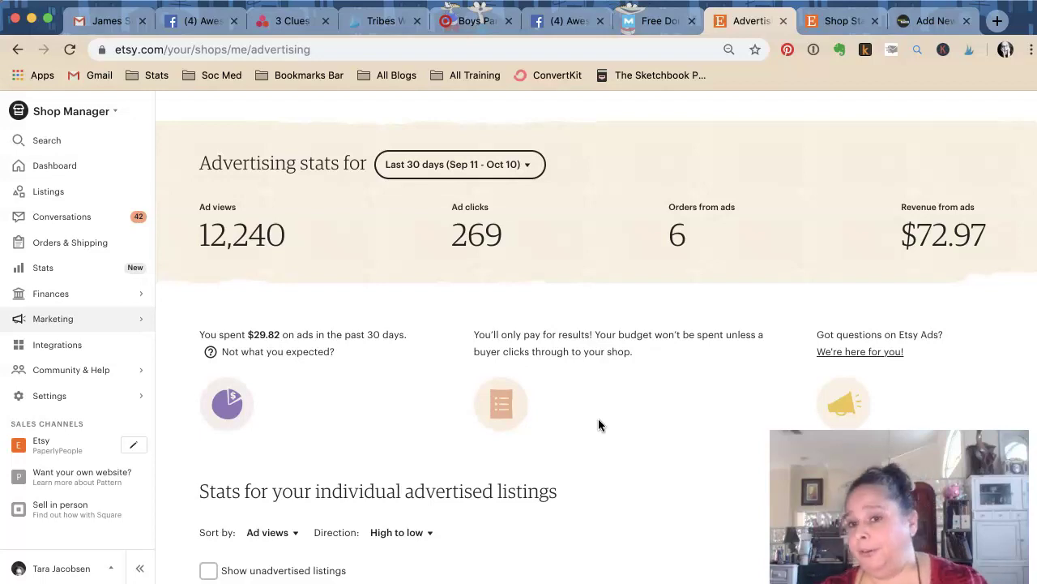
pyautogui.scroll(-1, 359, 394)
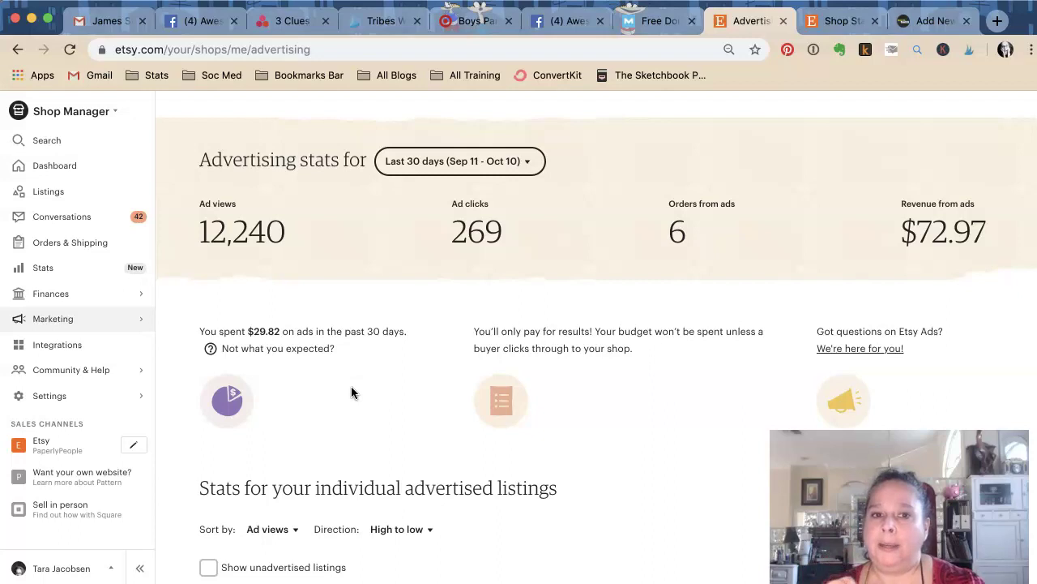
# Set the daily advertising budget to $1.50.
pyautogui.scroll(2, 418, 331)
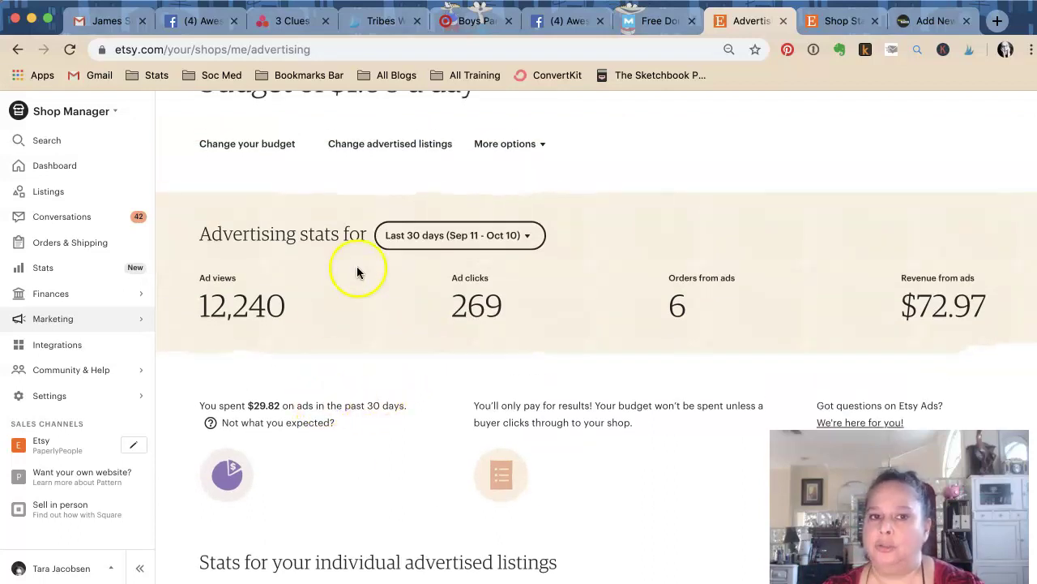
pyautogui.click(240, 154)
pyautogui.moveTo(341, 388)
pyautogui.mouseDown()
pyautogui.moveTo(375, 383)
pyautogui.moveTo(359, 384)
pyautogui.mouseUp()
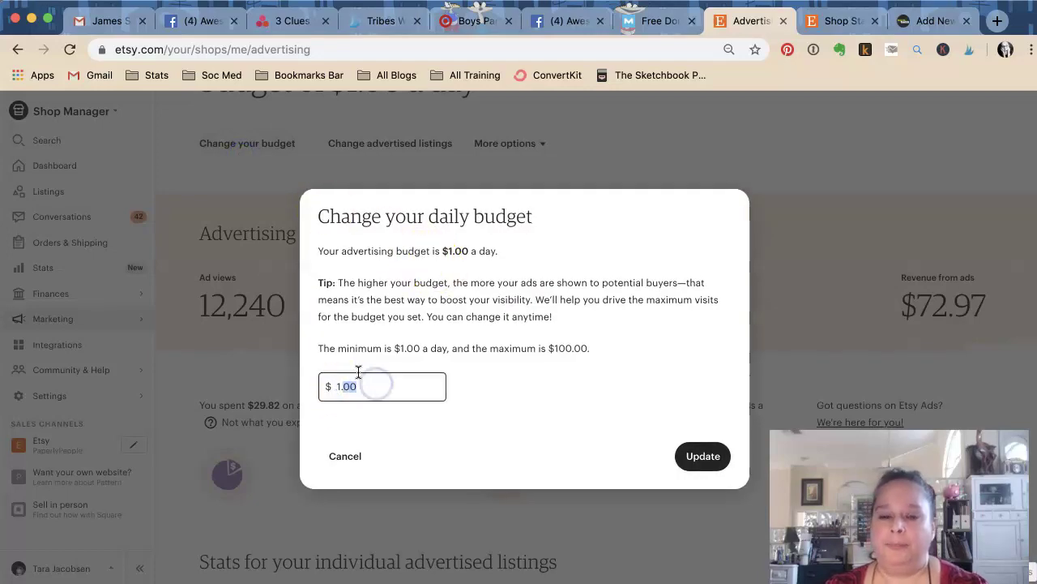
pyautogui.write('.50')
pyautogui.click(699, 457)
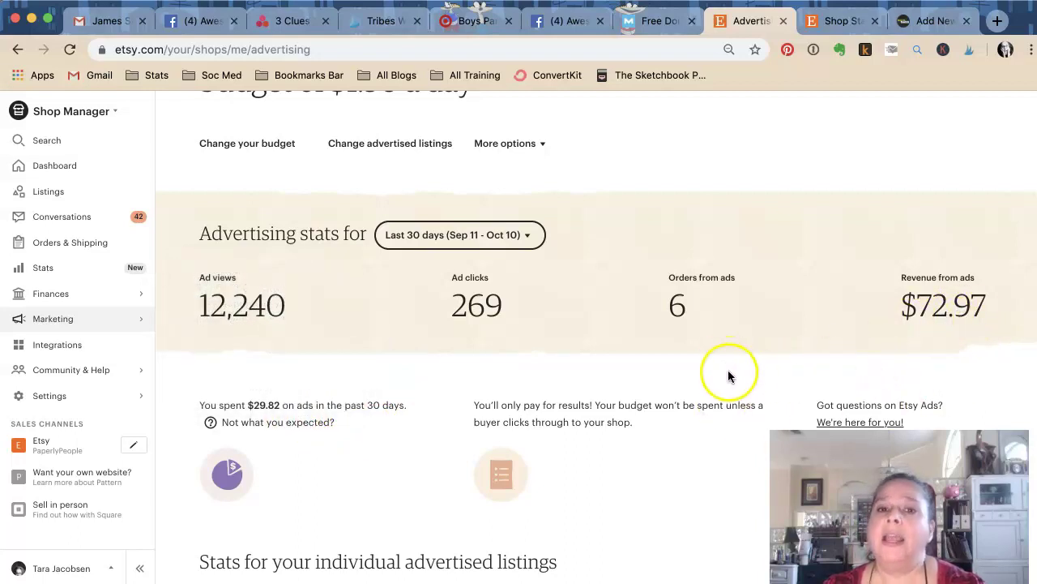
# Review the daily budget summary along with the ad views, clicks, orders and revenue for the last 30 days.
pyautogui.scroll(1, 727, 375)
pyautogui.scroll(-2, 728, 375)
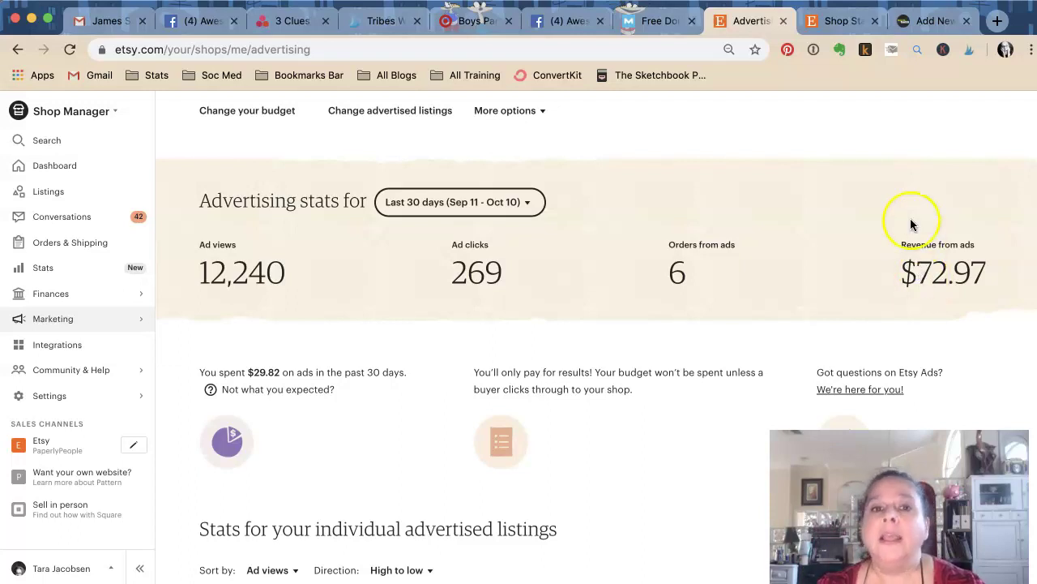
pyautogui.scroll(3, 661, 292)
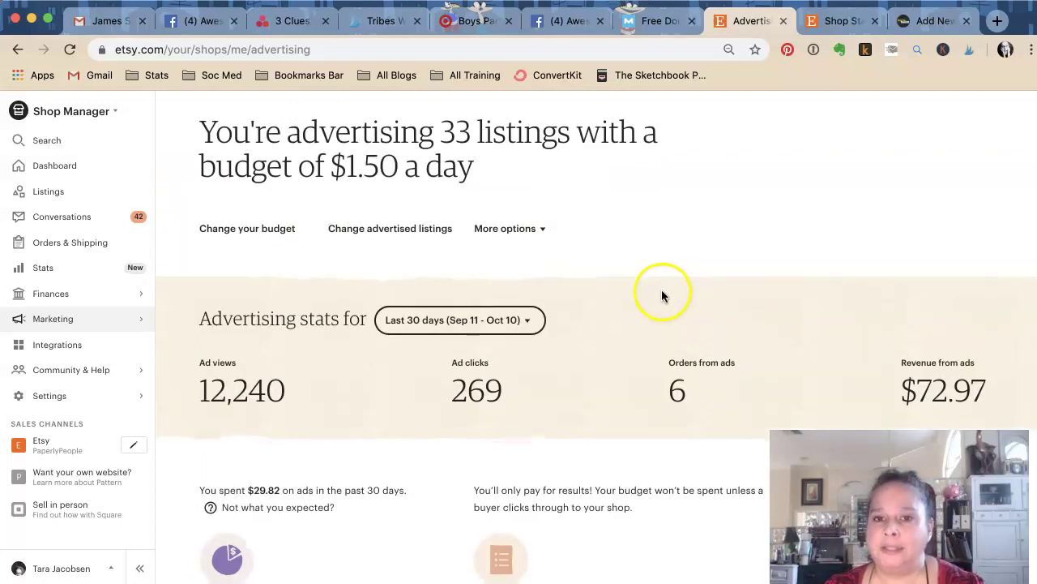
pyautogui.scroll(-1, 661, 296)
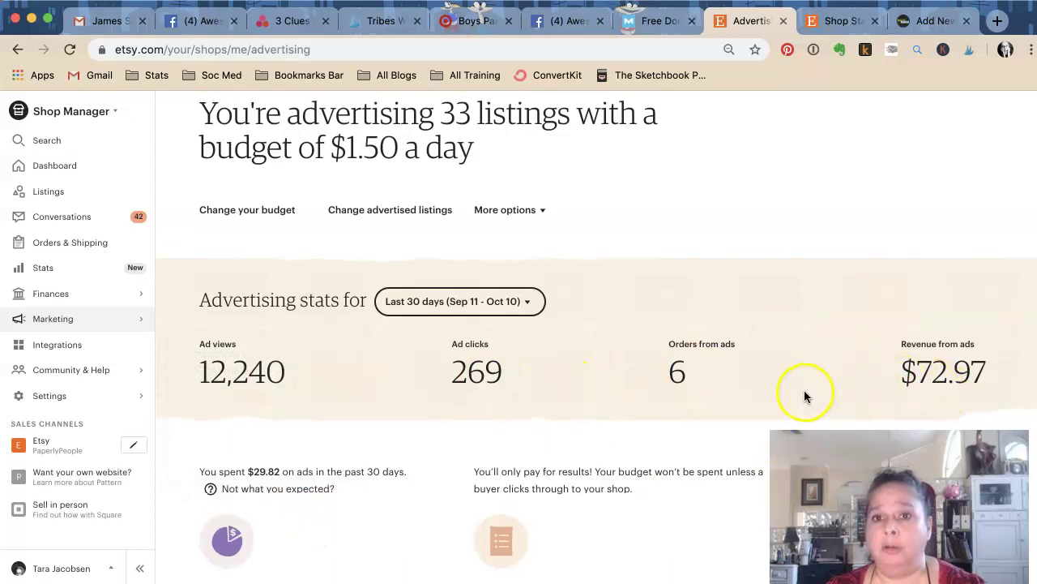
pyautogui.scroll(-1, 799, 395)
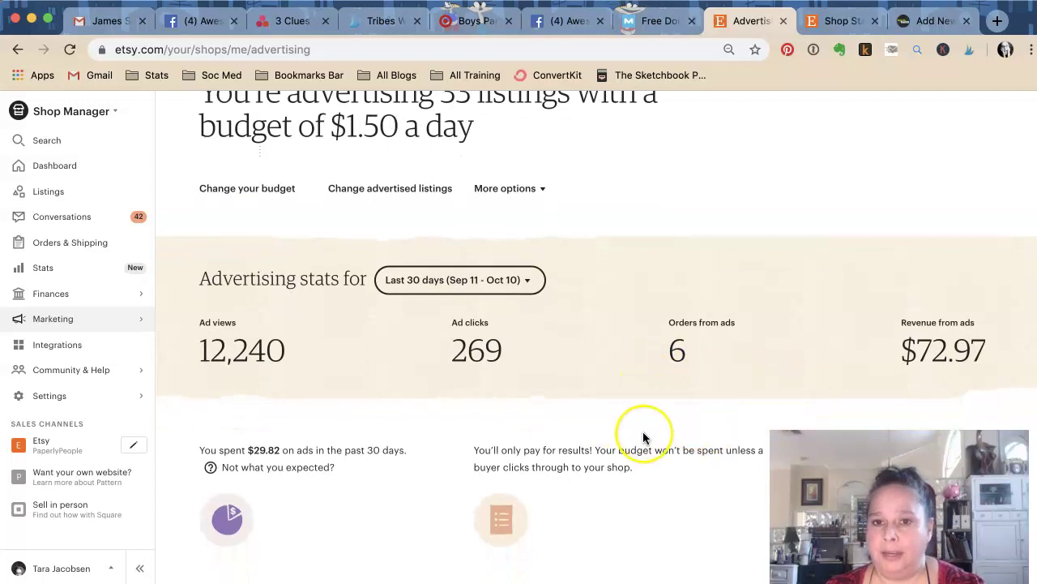
pyautogui.scroll(3, 643, 435)
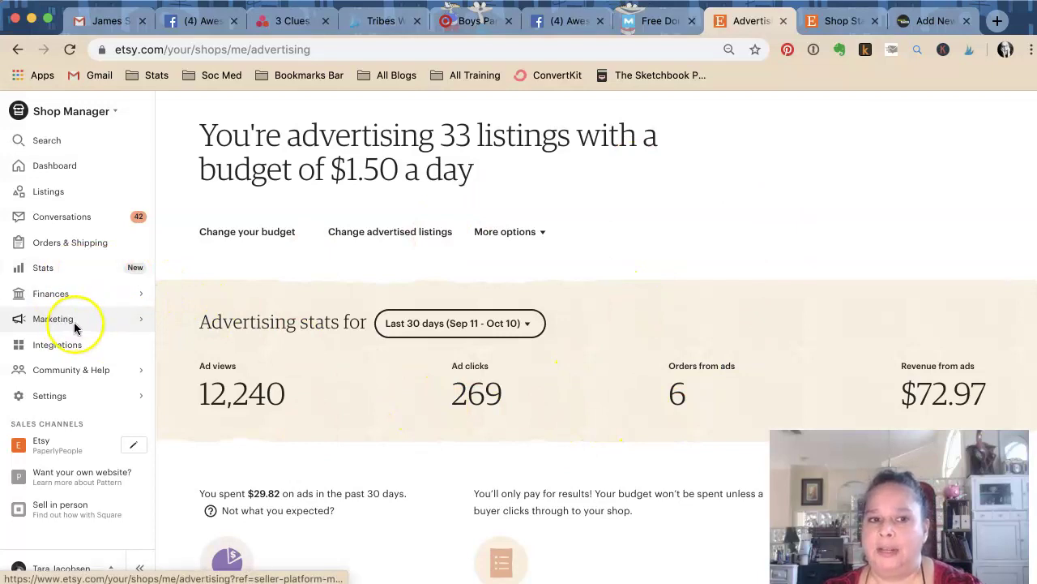
# Return to the shop stats and expand the social media breakdown in the traffic source overview.
pyautogui.click(86, 269)
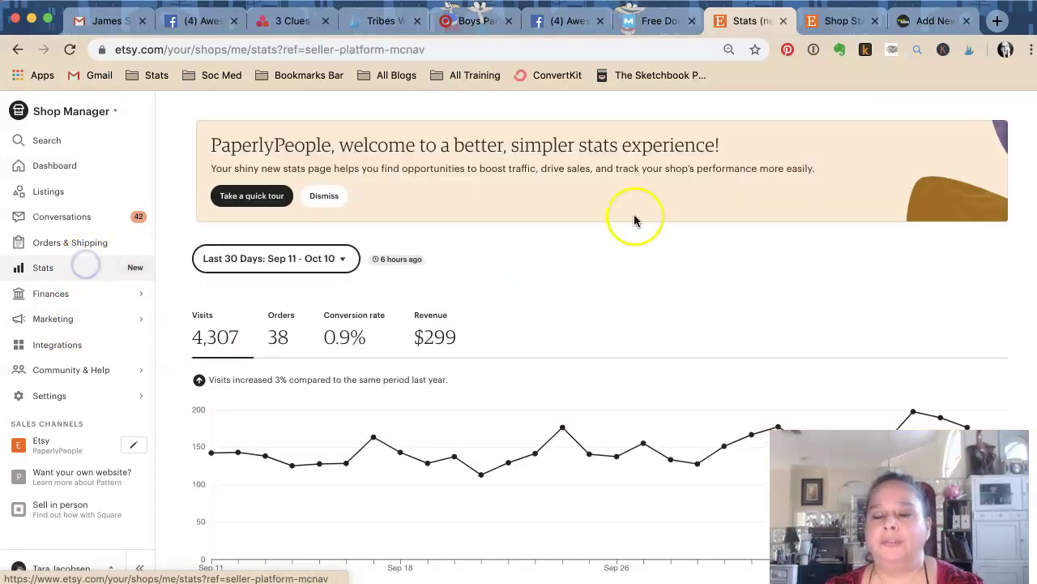
pyautogui.scroll(-5, 618, 282)
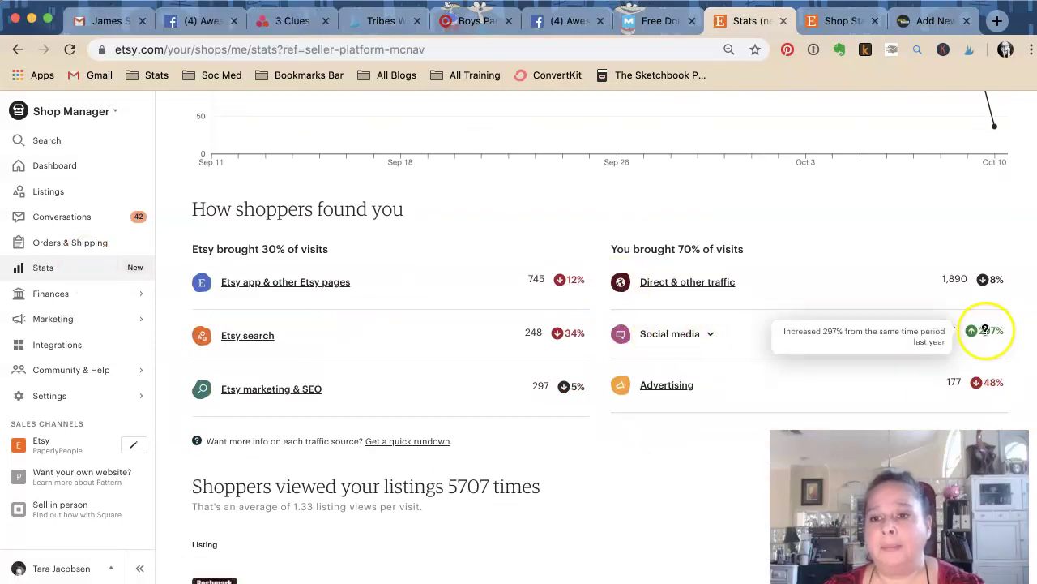
pyautogui.click(669, 334)
# Check Pinterest's visits and change from last year, and open its traffic details.
pyautogui.scroll(-1, 815, 366)
pyautogui.scroll(-3, 817, 369)
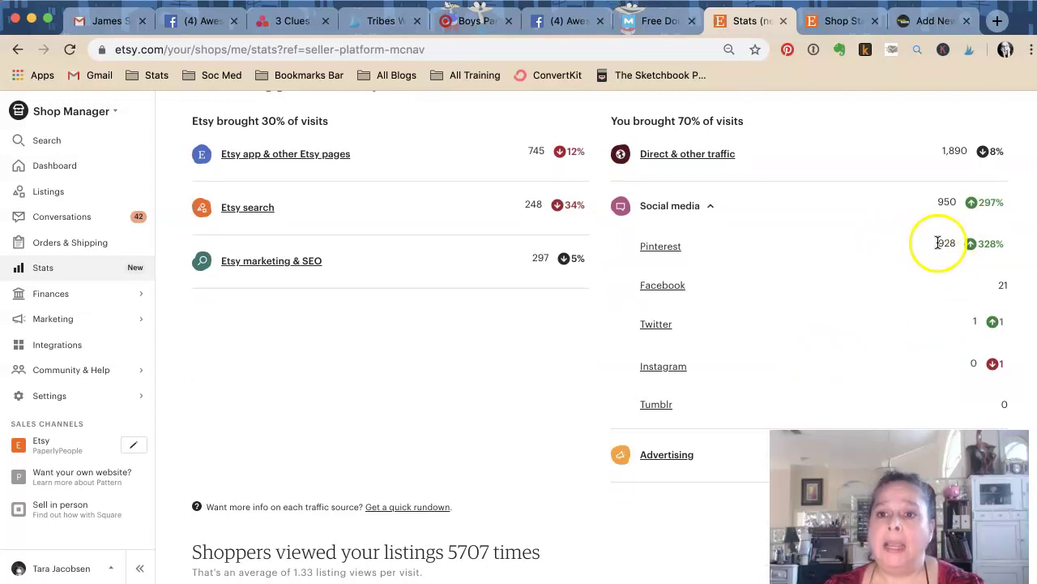
pyautogui.moveTo(973, 245)
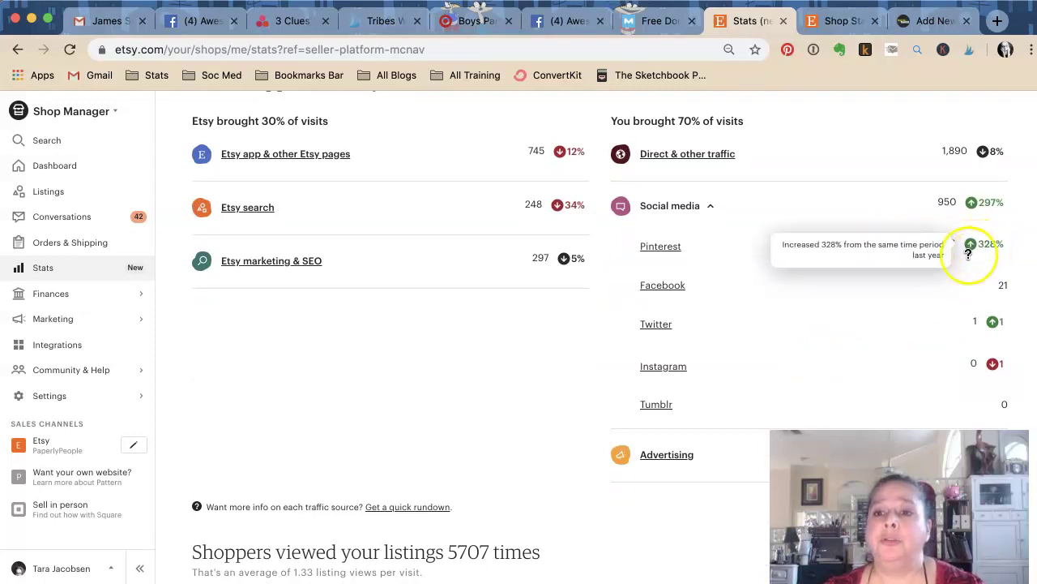
pyautogui.click(666, 250)
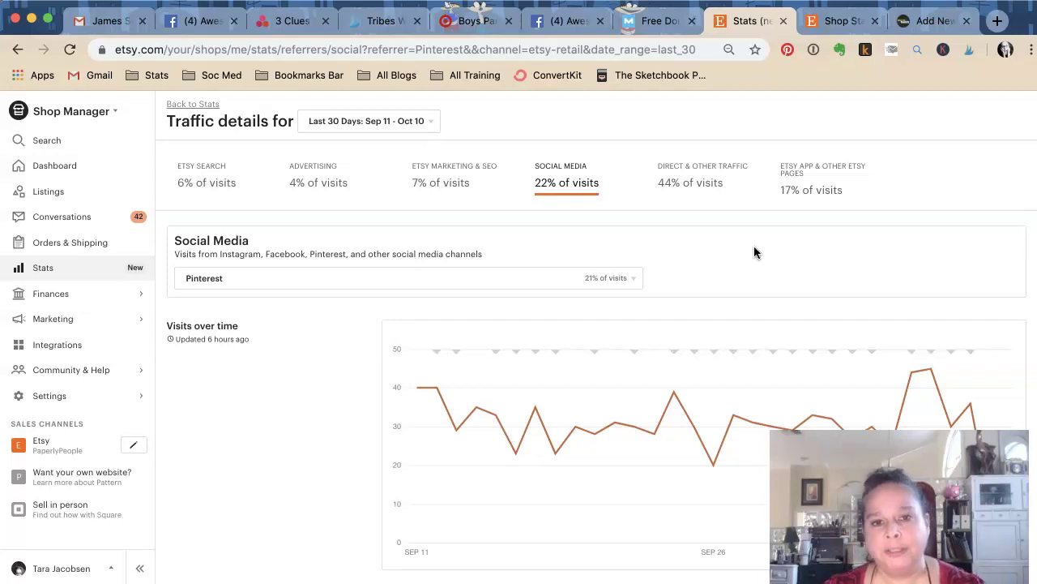
# Examine Pinterest's visits over time for the last 30 days in its traffic details.
pyautogui.scroll(-2, 810, 236)
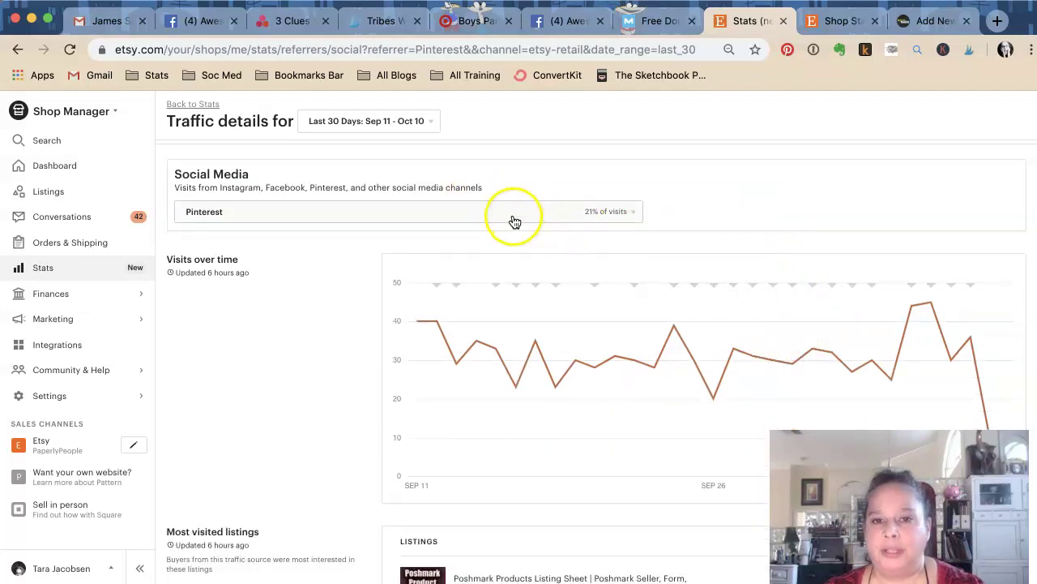
pyautogui.scroll(-2, 508, 223)
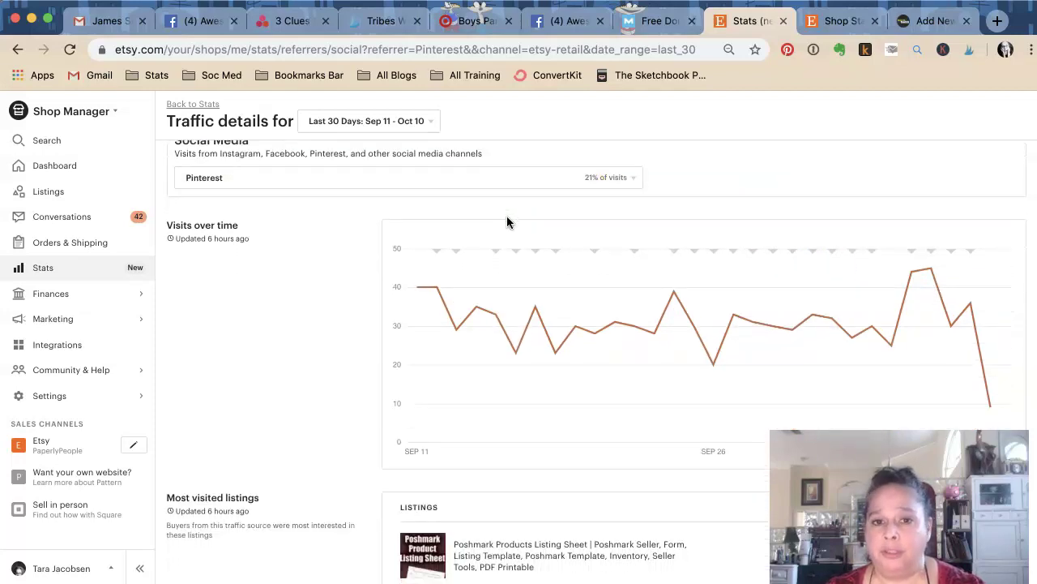
pyautogui.scroll(-3, 507, 217)
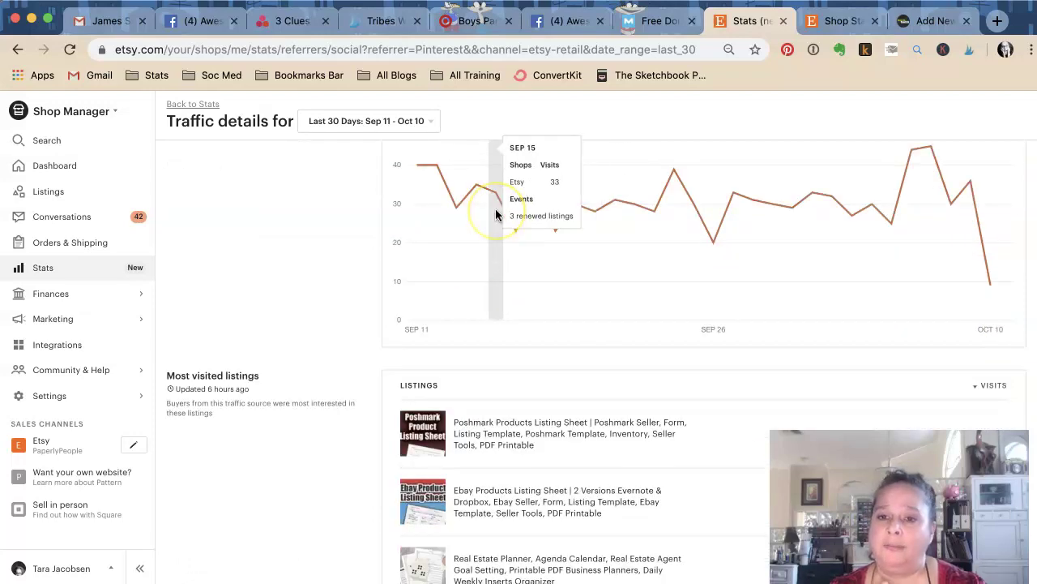
pyautogui.scroll(-2, 433, 317)
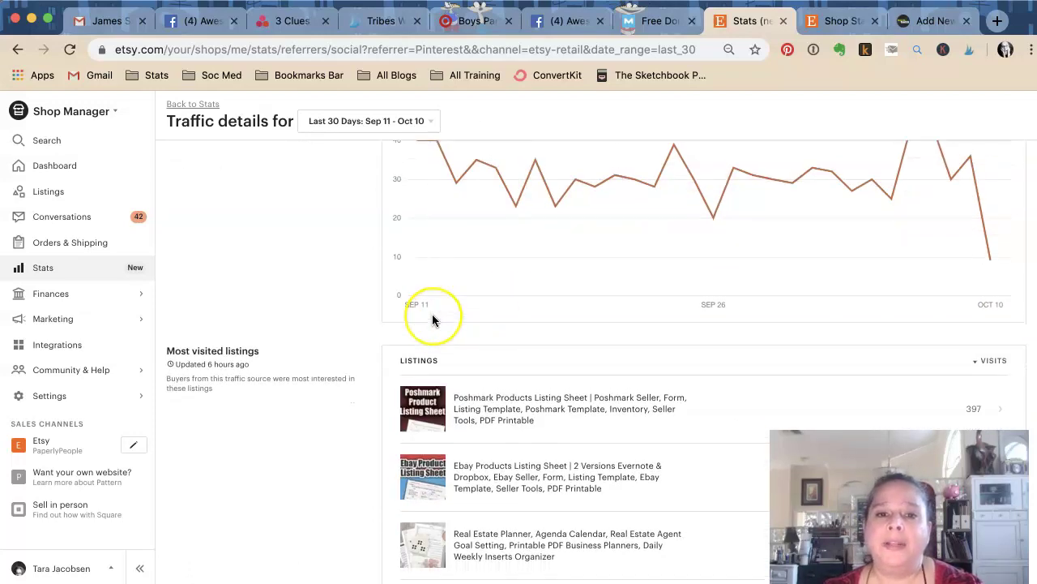
# Examine which listings Pinterest visitors viewed most, comparing the visits of each listing.
pyautogui.scroll(-3, 432, 321)
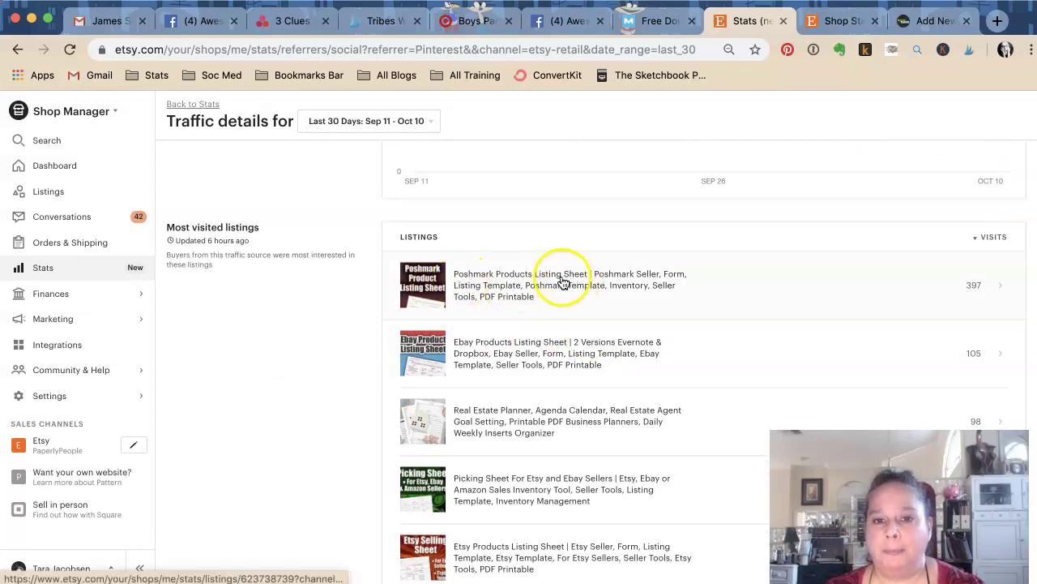
pyautogui.scroll(-5, 316, 324)
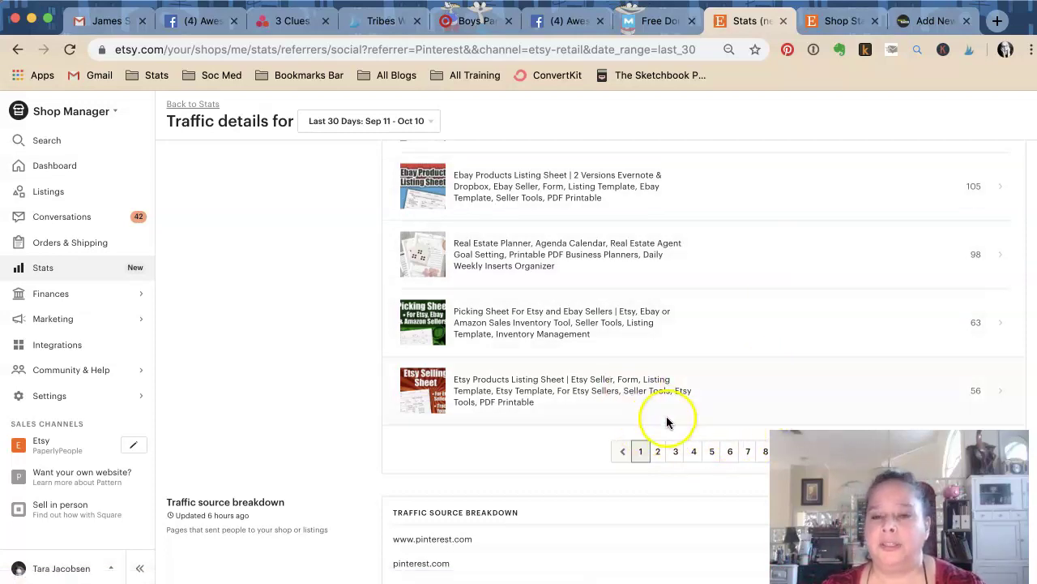
pyautogui.scroll(1, 670, 422)
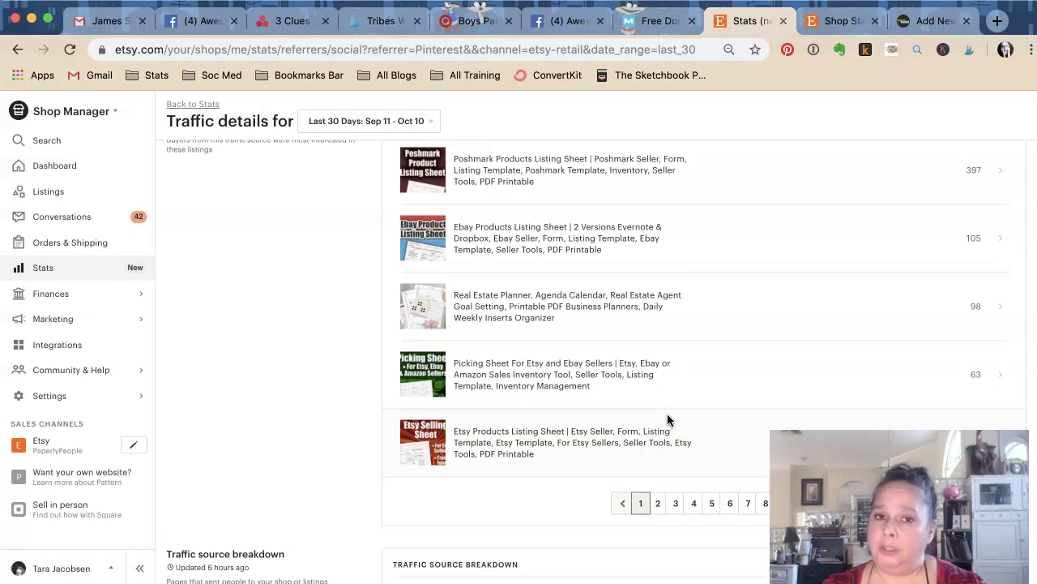
pyautogui.scroll(2, 669, 420)
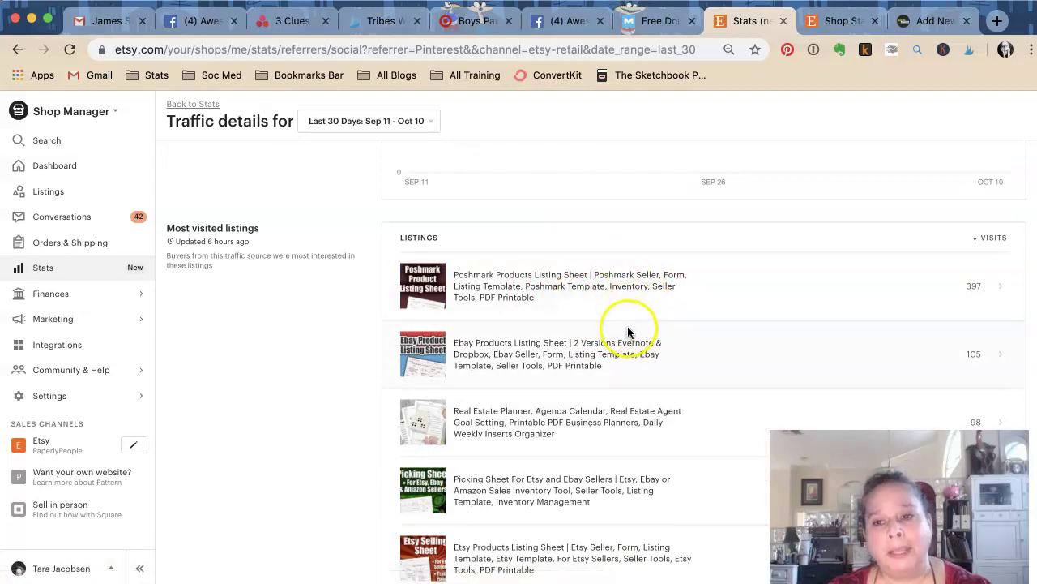
pyautogui.scroll(1, 626, 324)
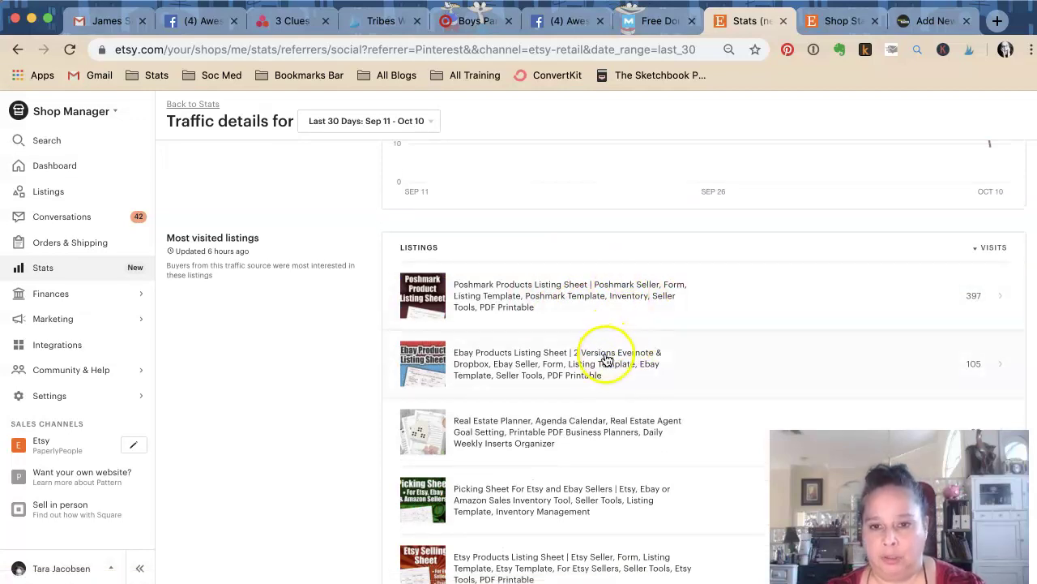
pyautogui.scroll(1, 603, 383)
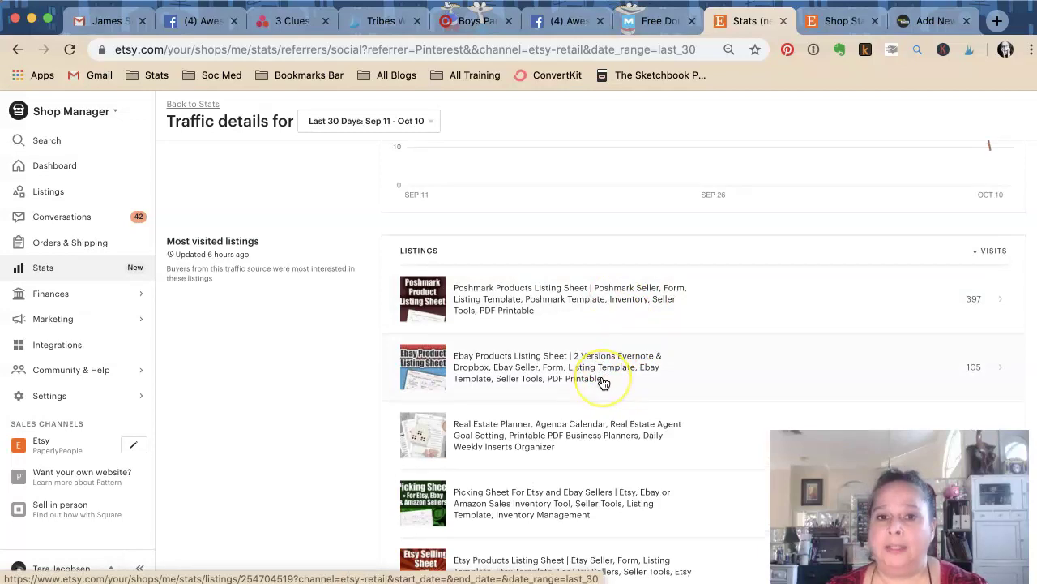
pyautogui.scroll(3, 602, 383)
pyautogui.scroll(6, 601, 377)
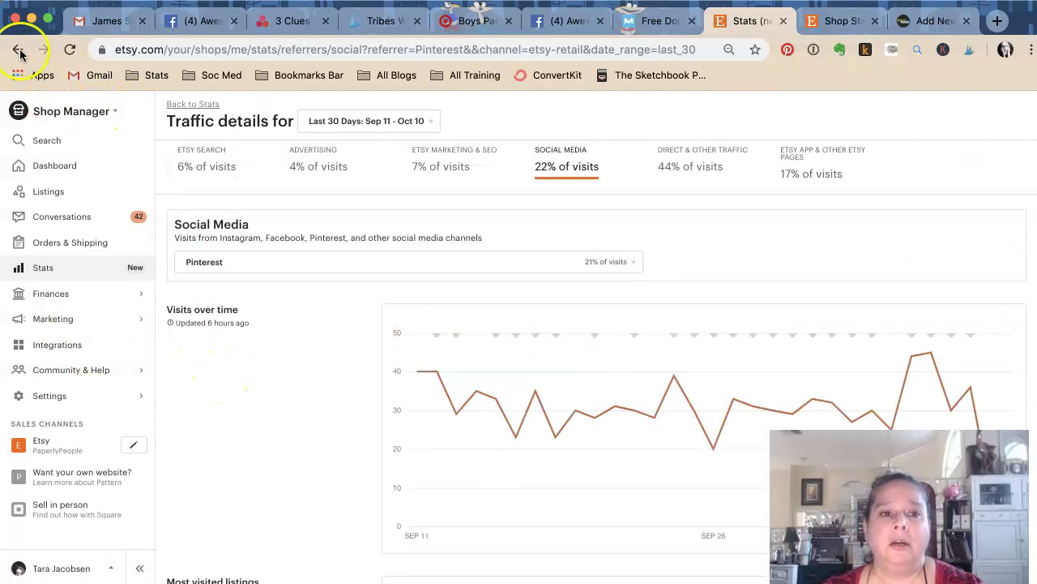
# Return to the shop stats and check the visits from each social media channel, then collapse that breakdown.
pyautogui.click(186, 105)
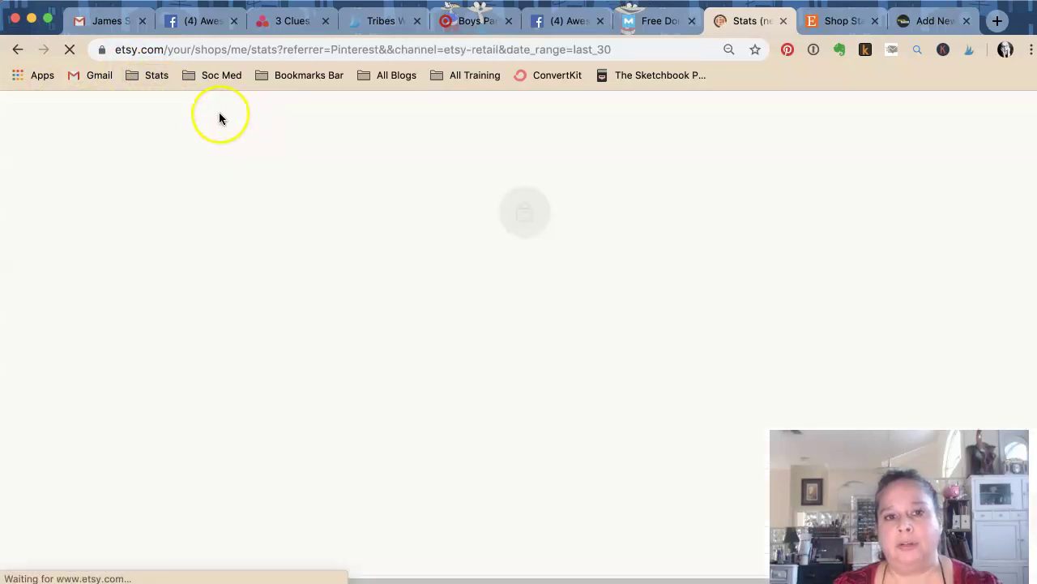
pyautogui.scroll(-10, 835, 282)
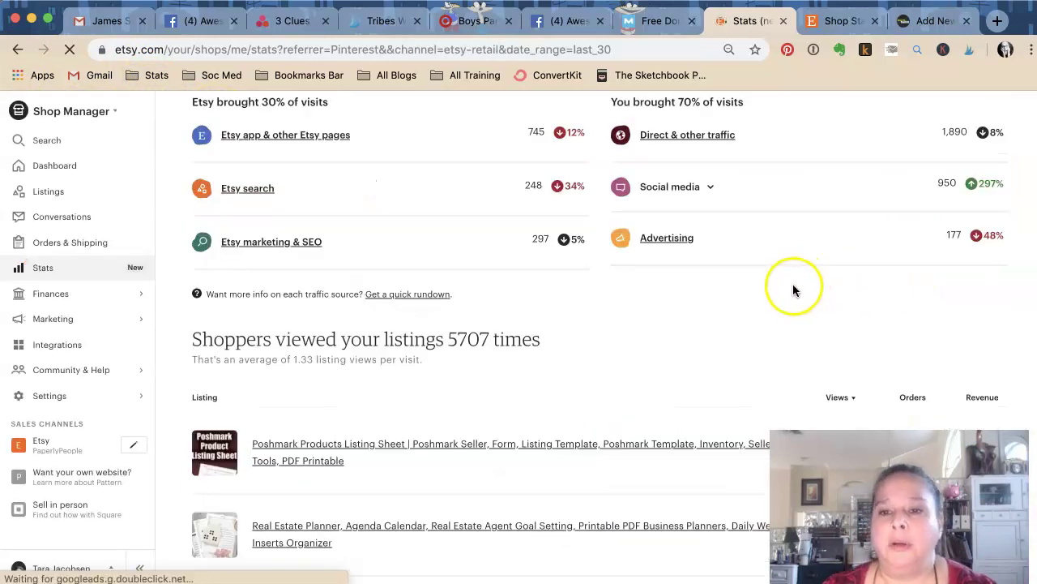
pyautogui.click(695, 186)
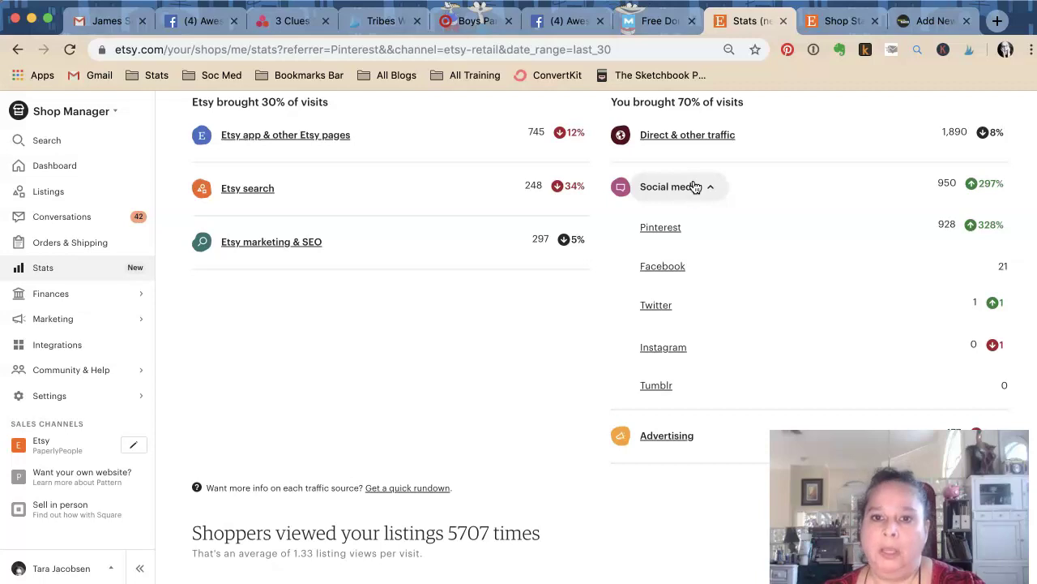
pyautogui.scroll(1, 766, 197)
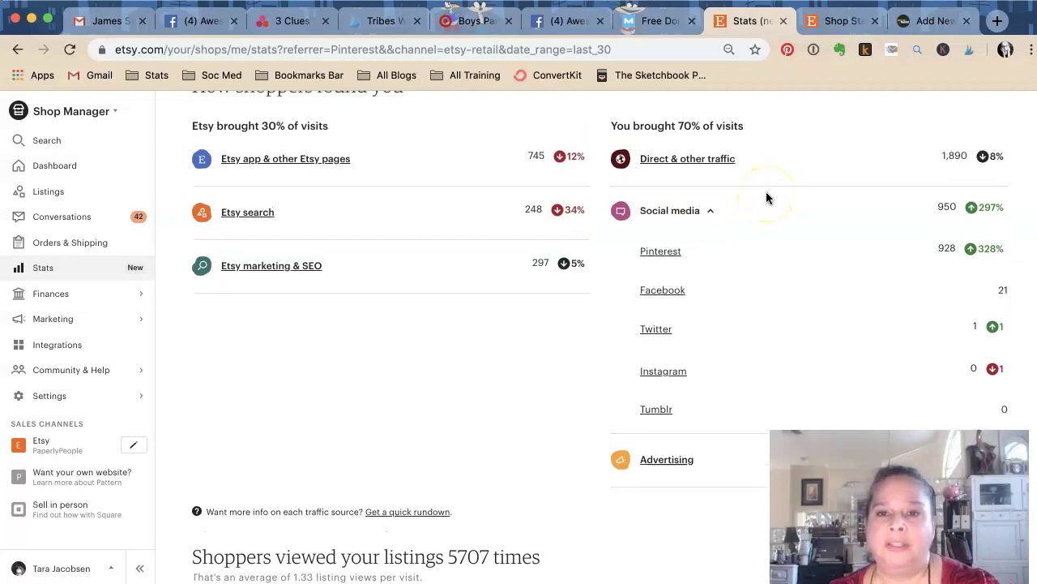
pyautogui.scroll(1, 766, 197)
pyautogui.click(709, 229)
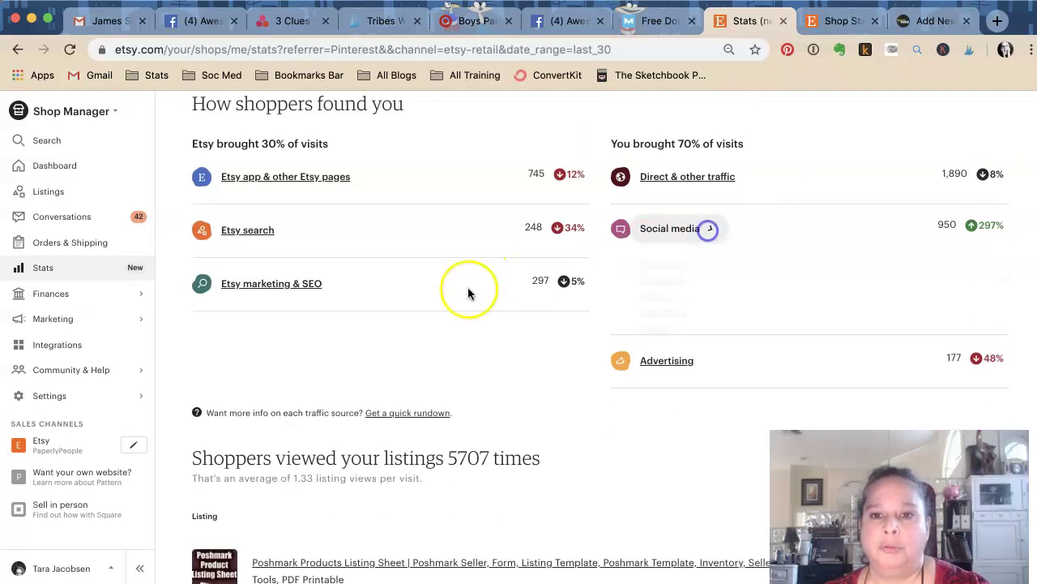
# Review the views, orders and revenue of the most viewed listings, starting with the Poshmark Products Listing Sheet.
pyautogui.scroll(-5, 377, 317)
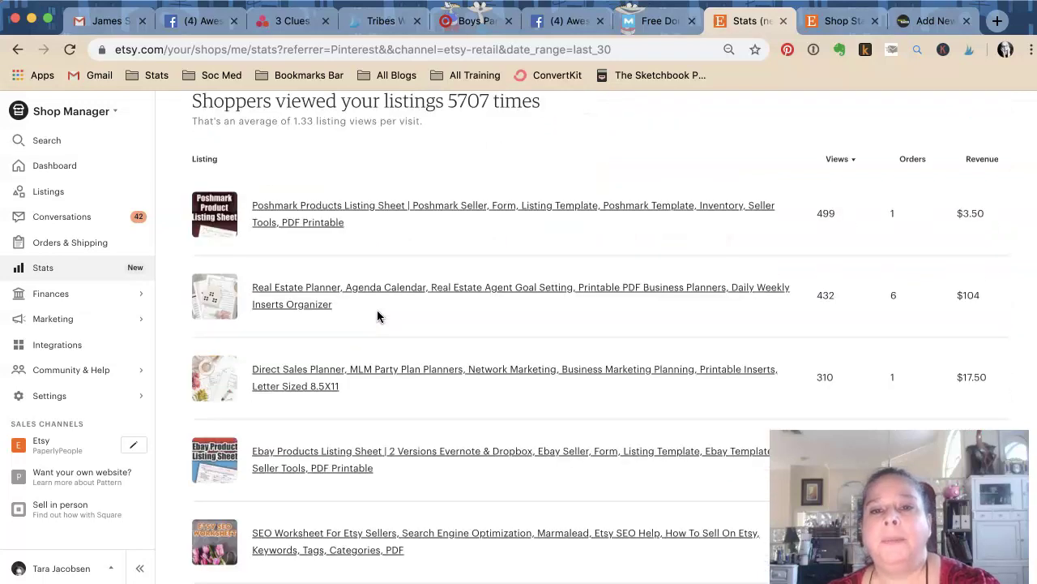
pyautogui.scroll(1, 378, 317)
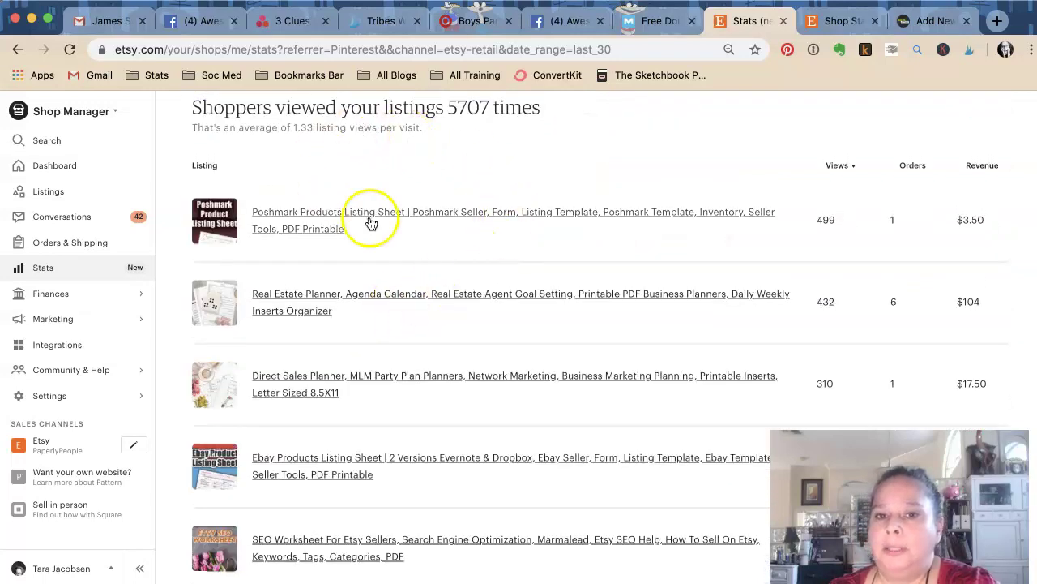
pyautogui.click(323, 130)
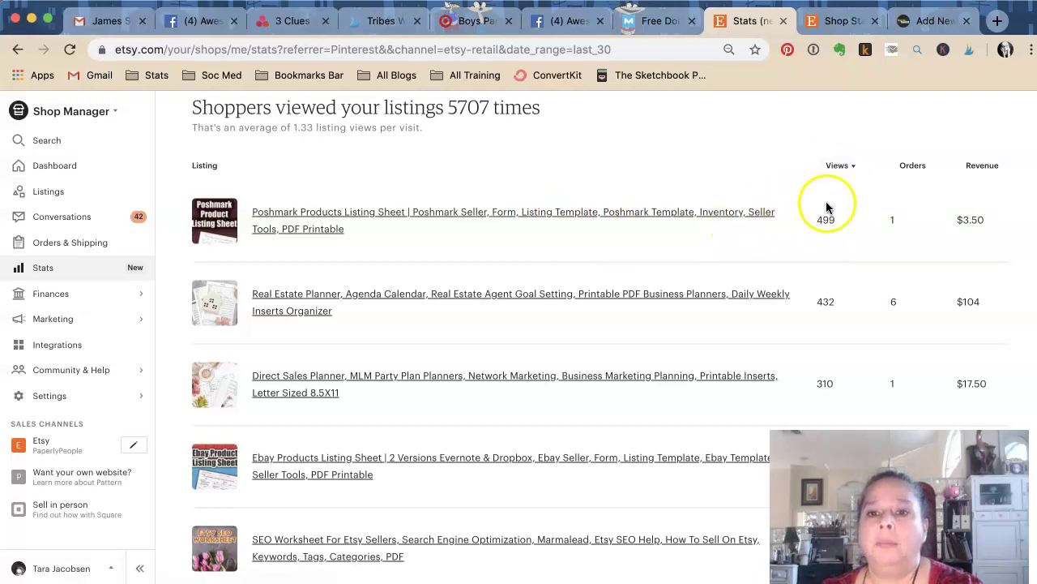
pyautogui.scroll(-1, 871, 239)
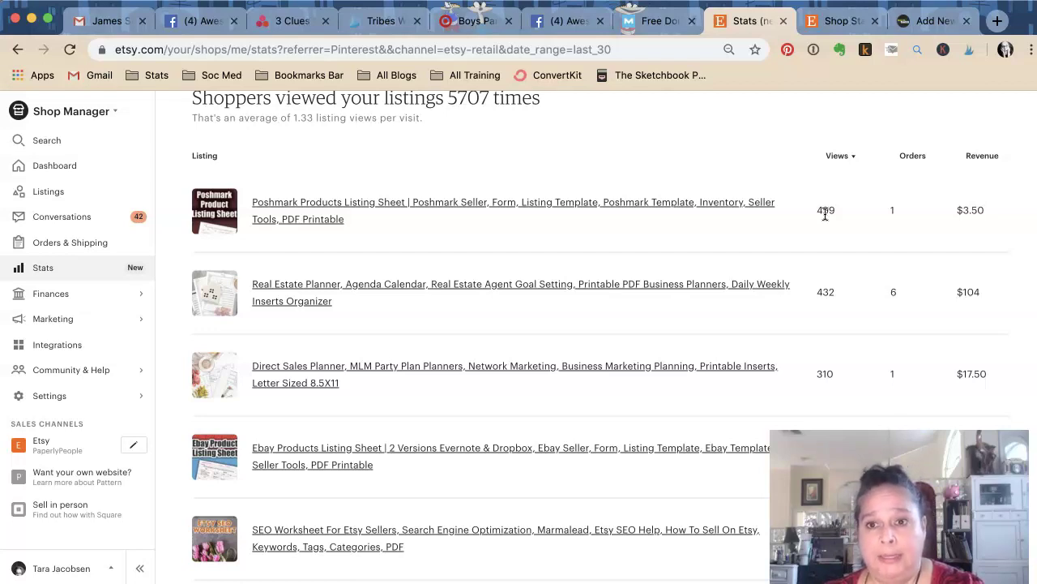
pyautogui.scroll(-1, 834, 203)
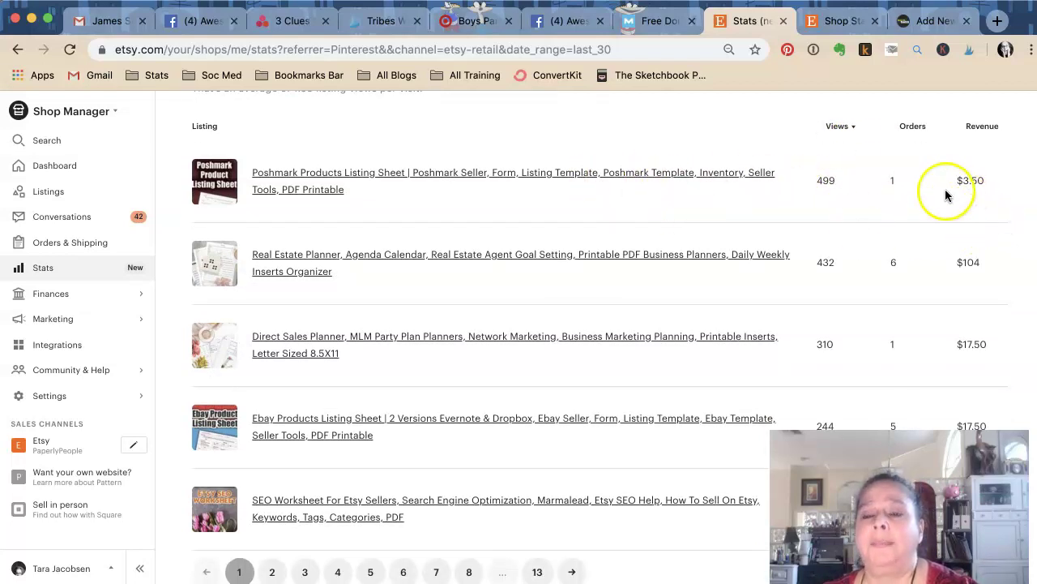
pyautogui.scroll(-1, 822, 204)
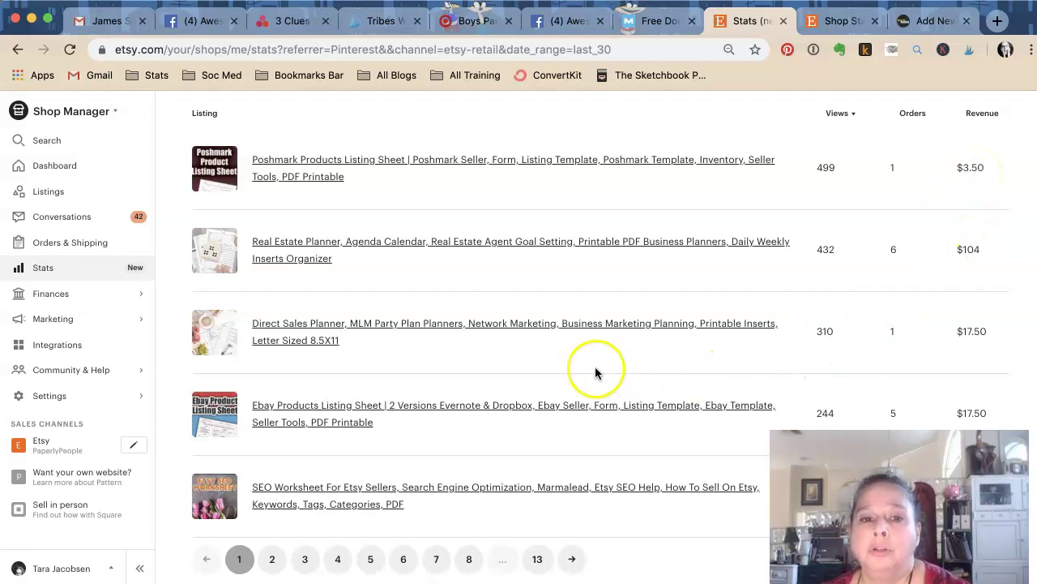
# Compare views against orders and revenue for the Real Estate Planner, Direct Sales Planner, Ebay listing sheet and SEO Worksheet.
pyautogui.doubleClick(816, 330)
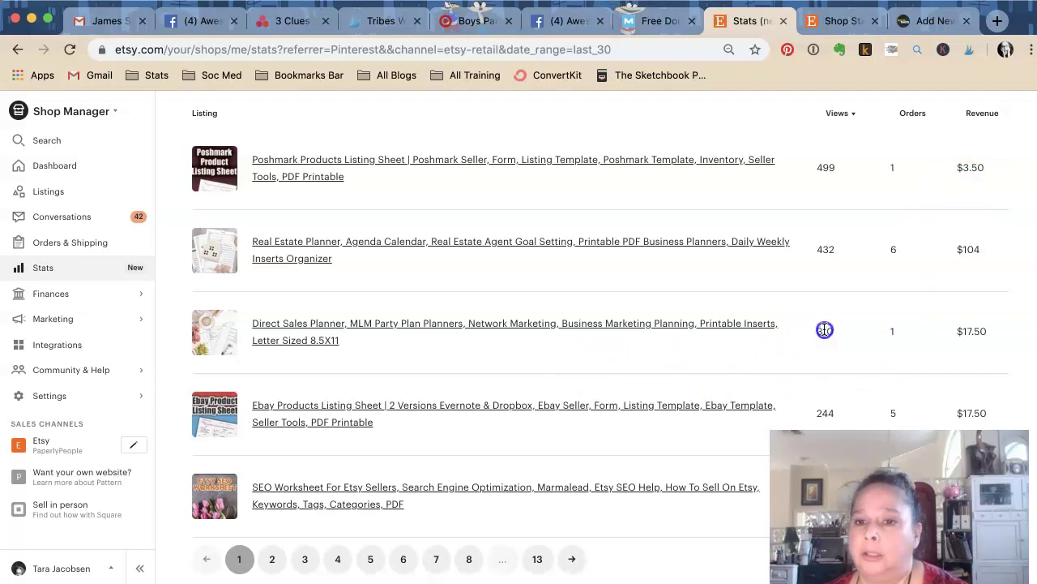
pyautogui.click(825, 248)
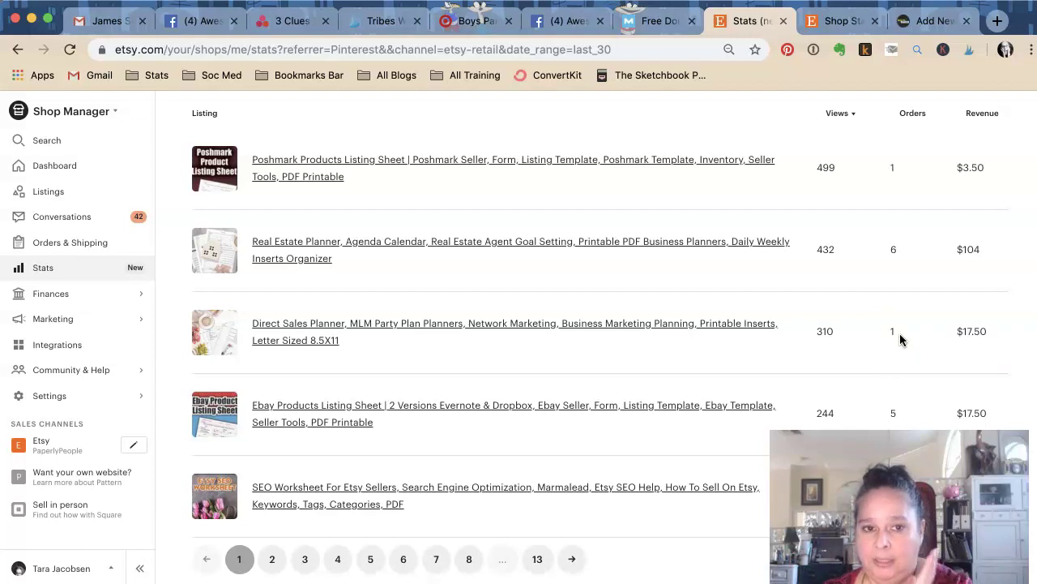
pyautogui.scroll(-2, 906, 347)
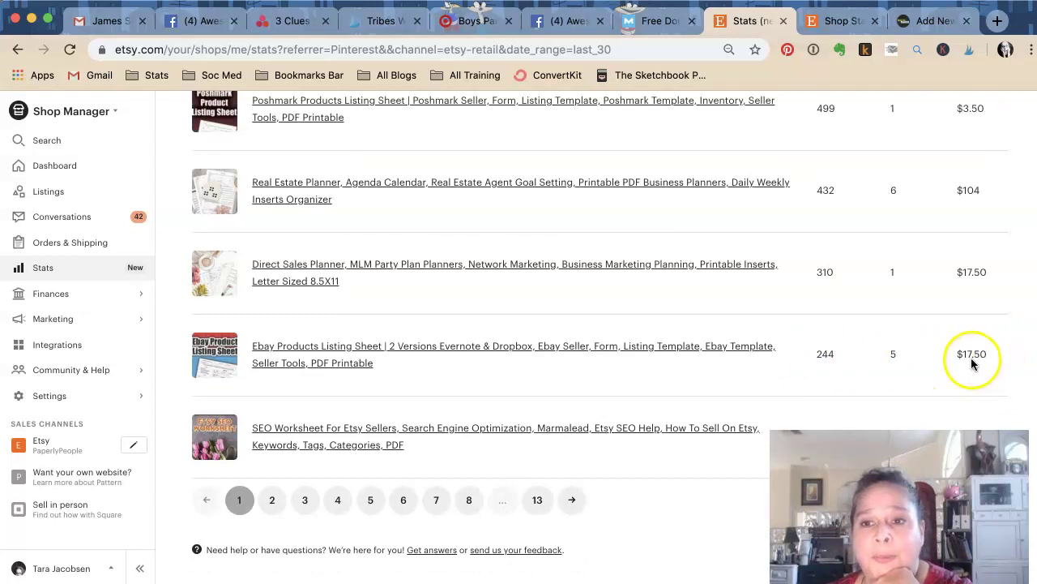
pyautogui.scroll(1, 963, 357)
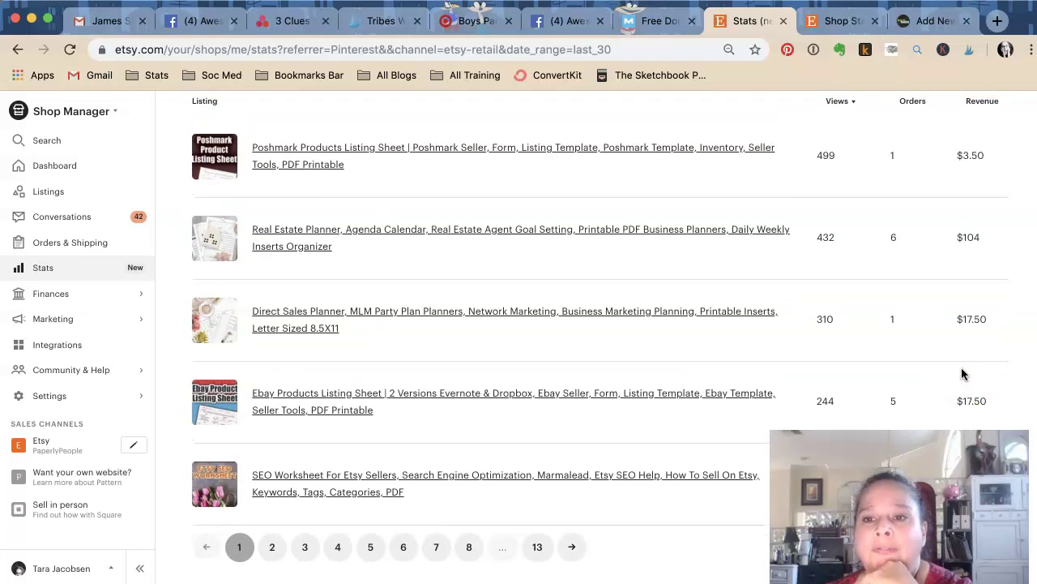
pyautogui.scroll(1, 963, 373)
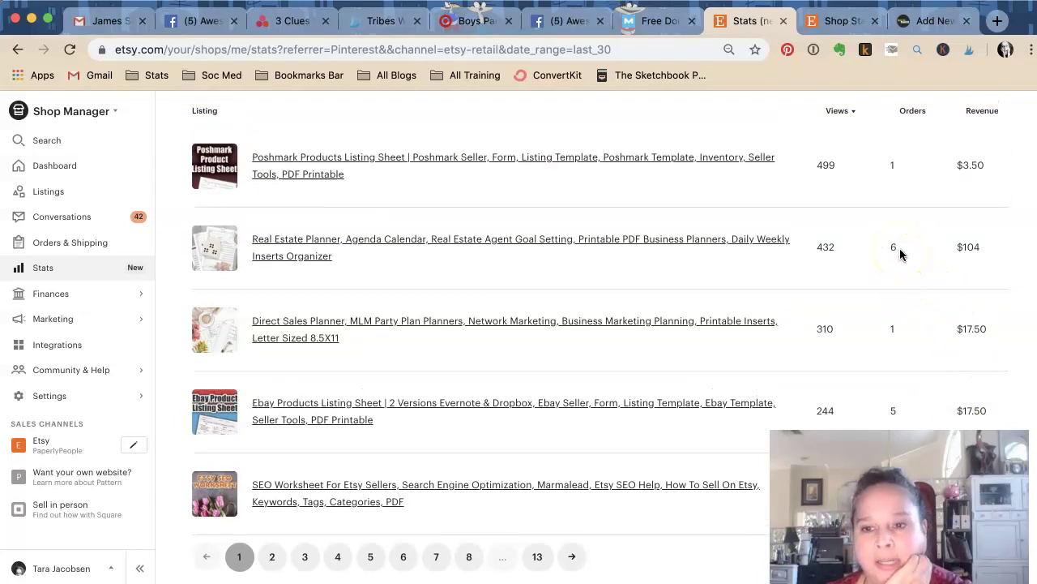
pyautogui.scroll(-1, 889, 274)
pyautogui.scroll(-2, 889, 275)
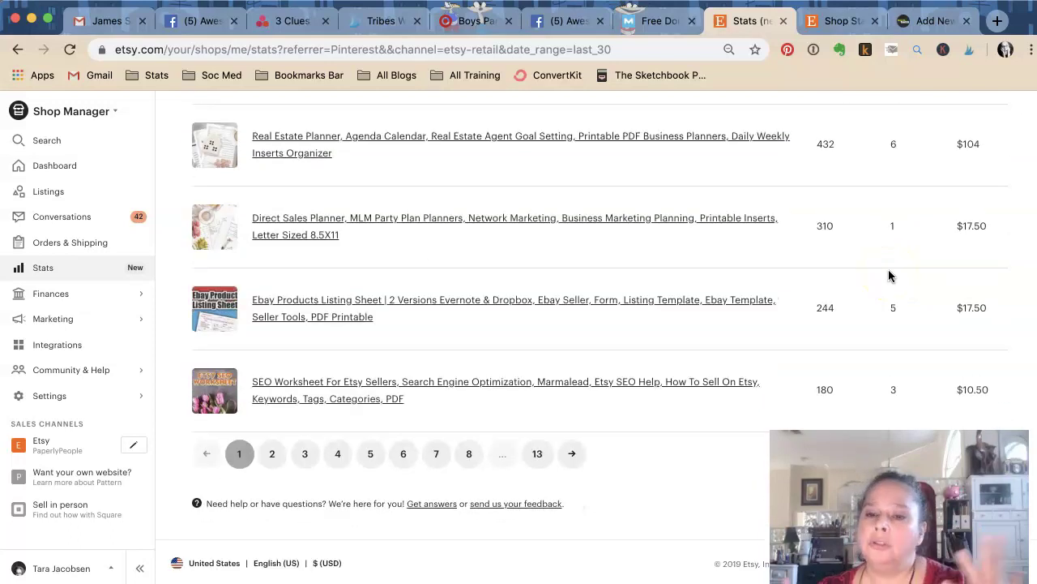
# Go back over the traffic sources and the shop's overall visits, orders, conversion rate and revenue.
pyautogui.scroll(15, 886, 274)
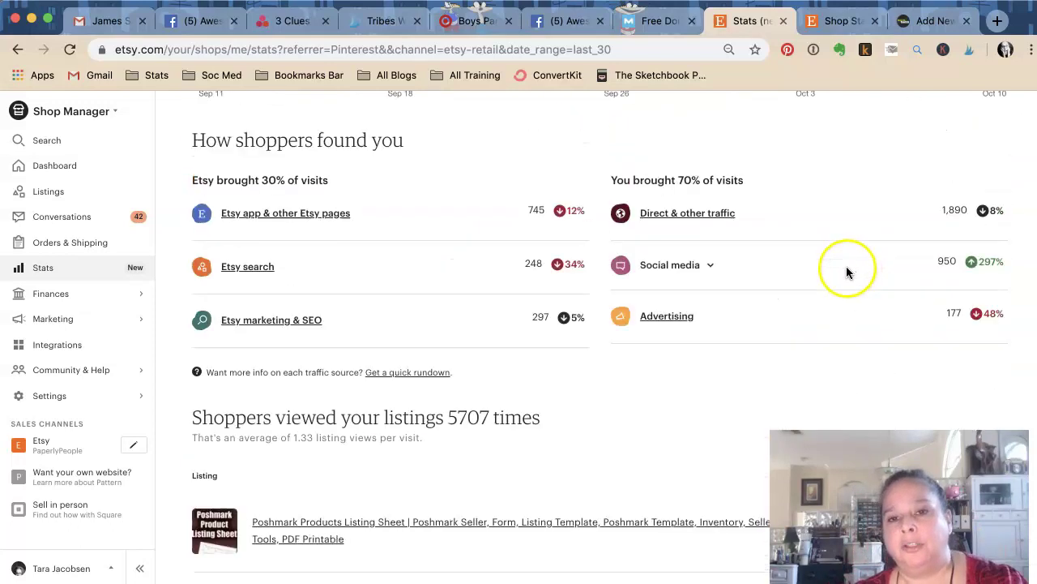
pyautogui.scroll(4, 846, 263)
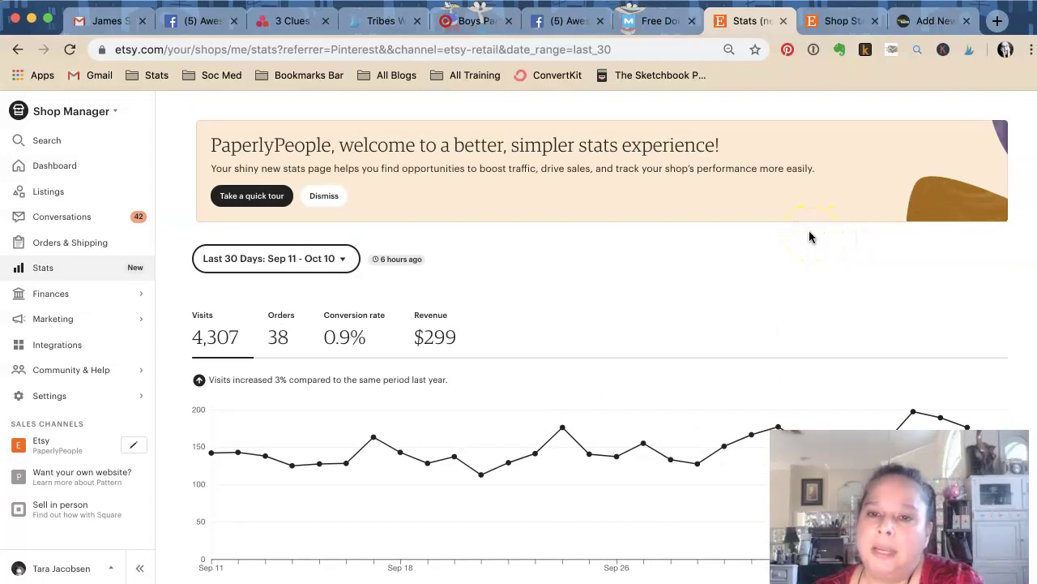
pyautogui.scroll(-1, 815, 251)
pyautogui.scroll(-1, 816, 254)
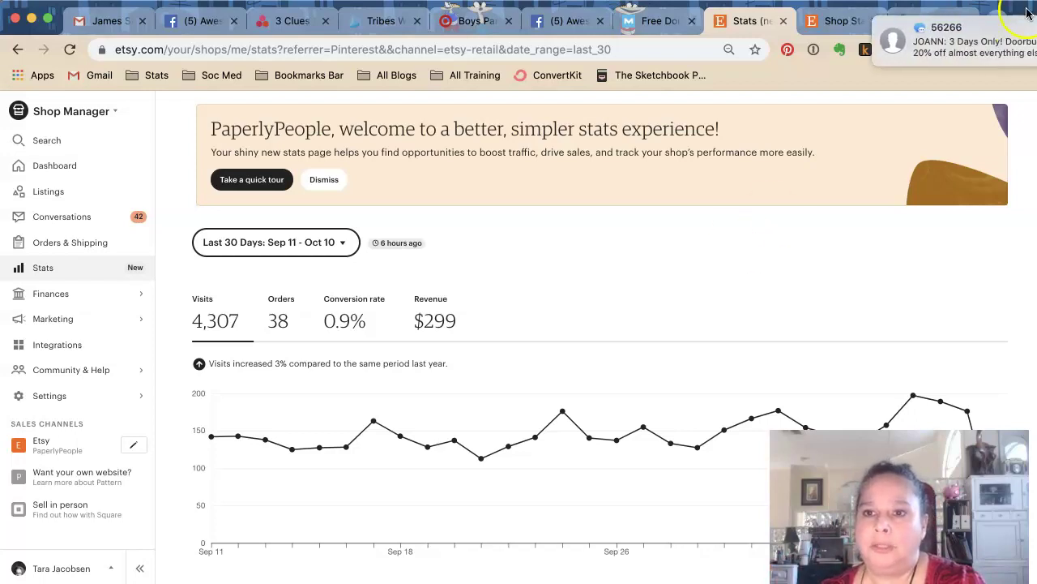
pyautogui.click(958, 30)
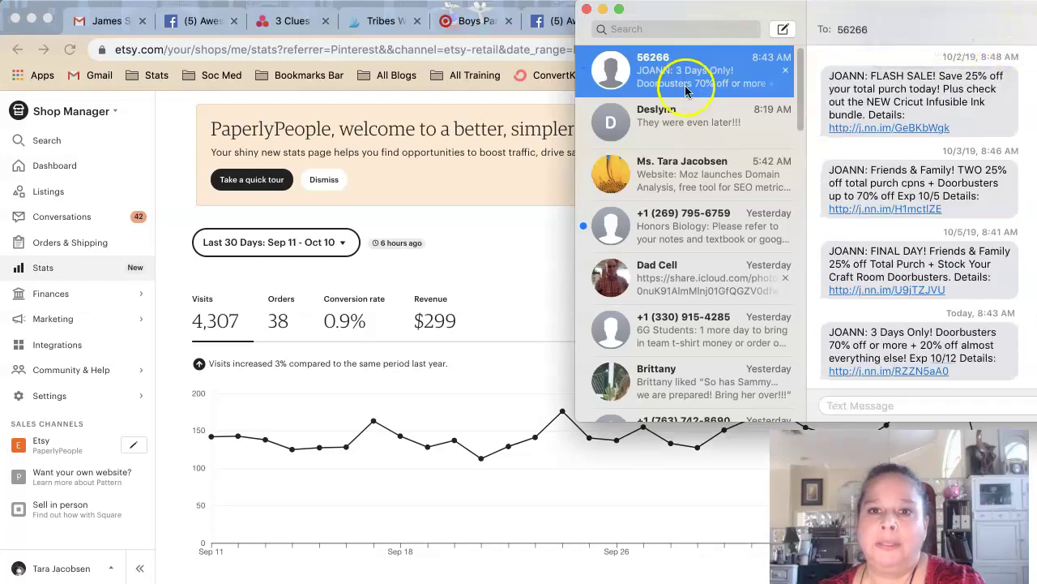
pyautogui.click(584, 11)
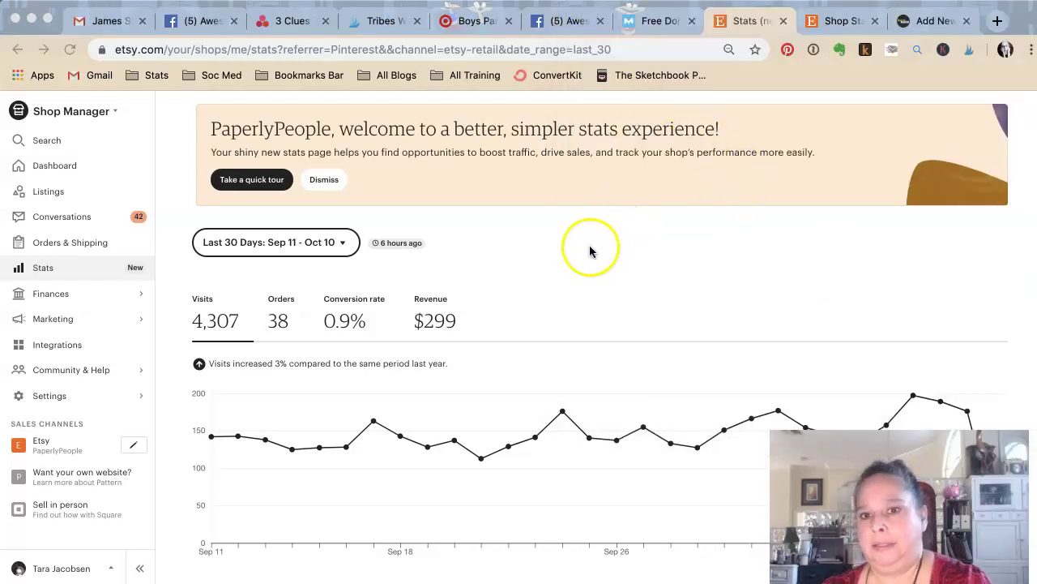